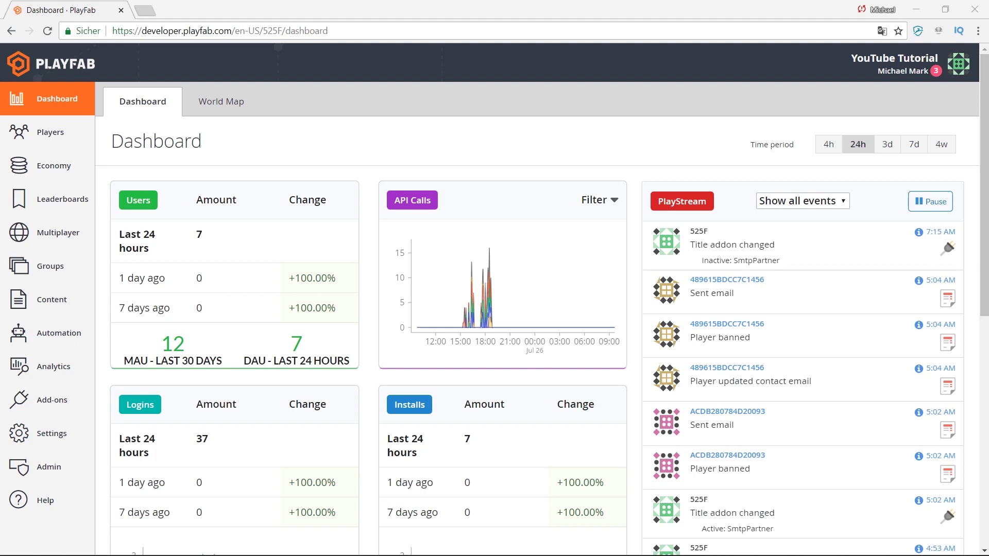
# Bring up Wikipedia's 'Simple Mail Transfer Protocol' article in a second browser tab.
pyautogui.hotkey('ctrl', 'Tab')
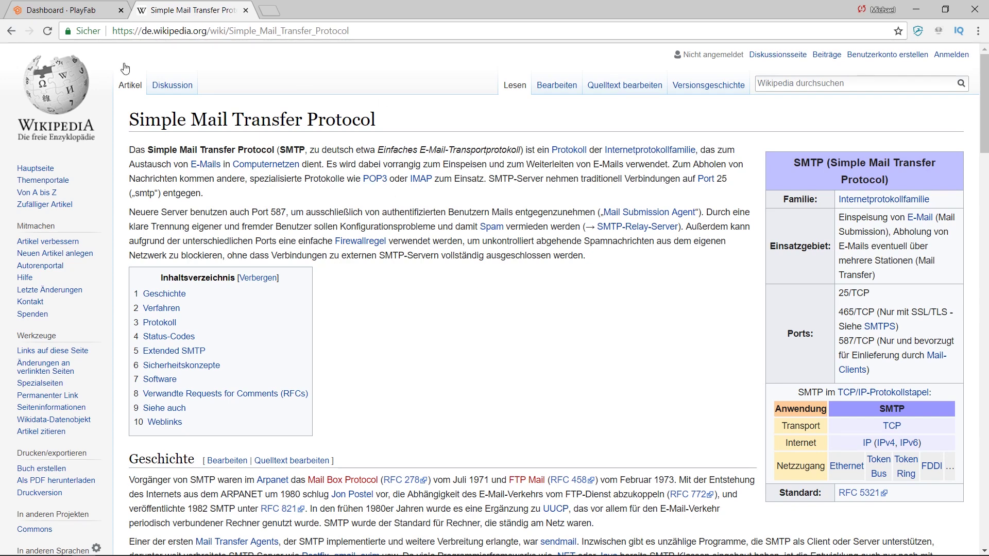
# Switch back to the 'Dashboard - PlayFab' tab showing 7 users and 37 logins.
pyautogui.click(89, 16)
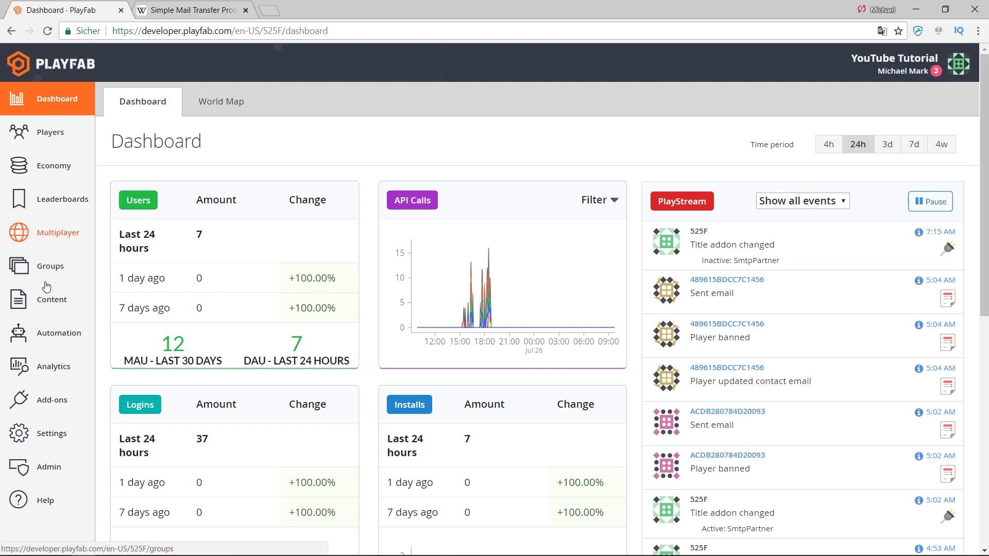
# Reload the dashboard, then open the YouTube Tutorial title's Partner Add-ons list.
pyautogui.press('F5')
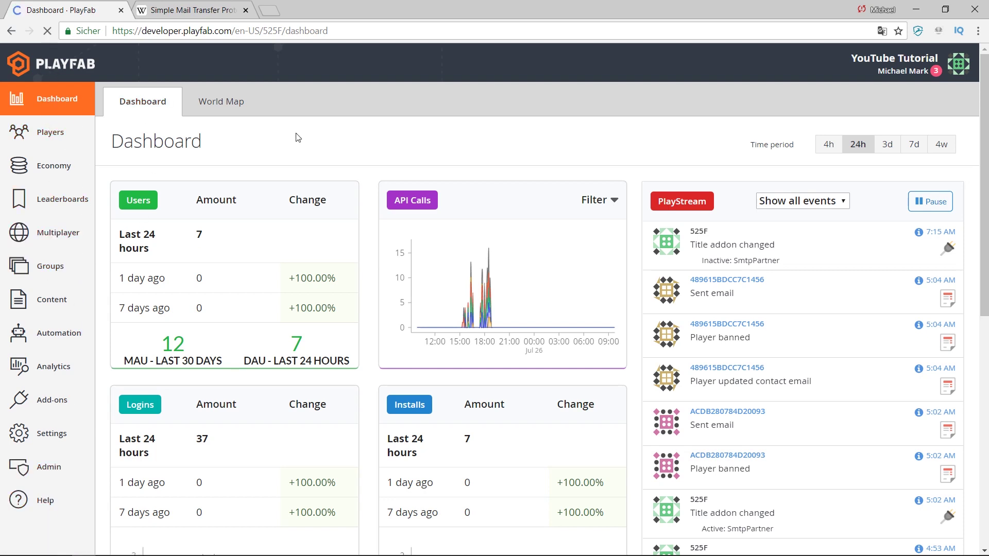
pyautogui.click(162, 29)
pyautogui.moveTo(142, 31); pyautogui.dragTo(231, 32)
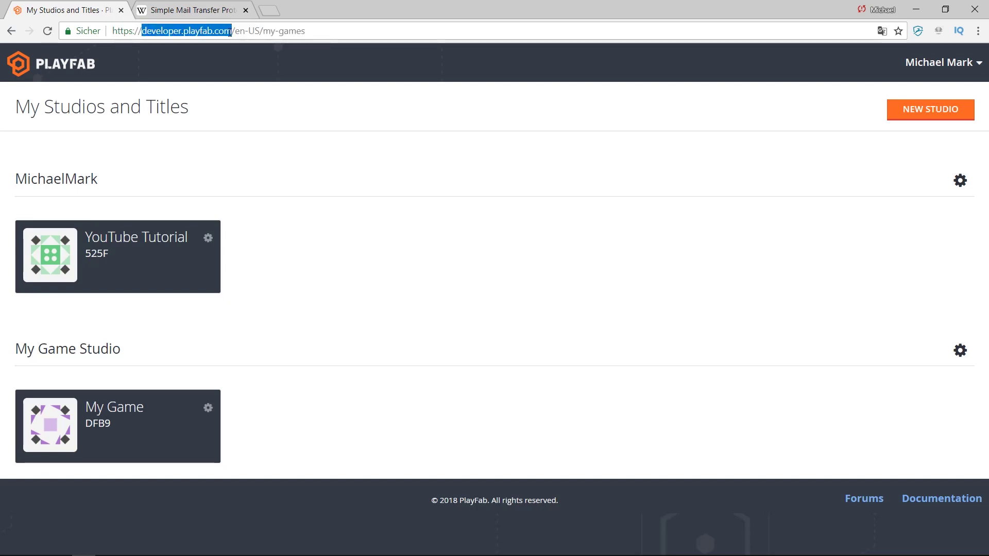
pyautogui.click(140, 250)
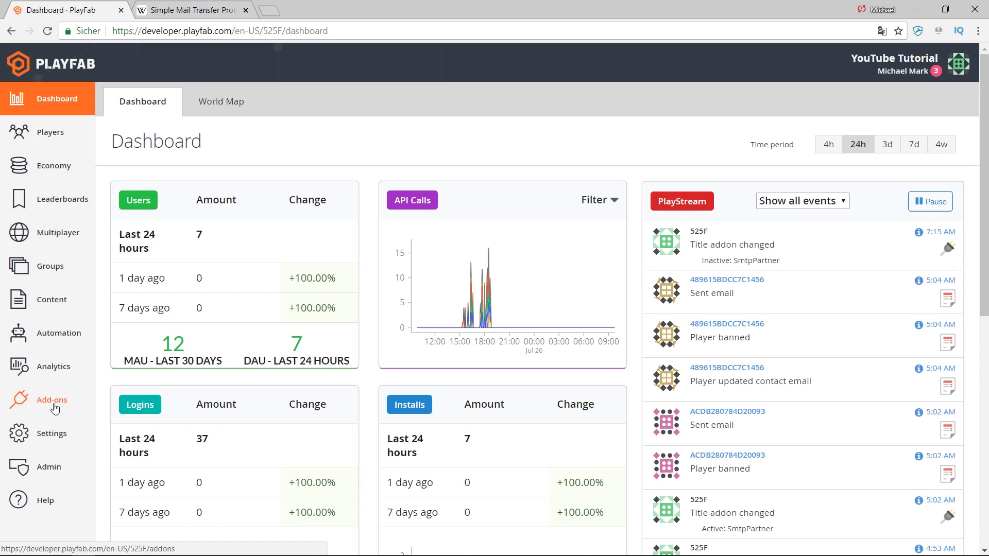
pyautogui.click(54, 402)
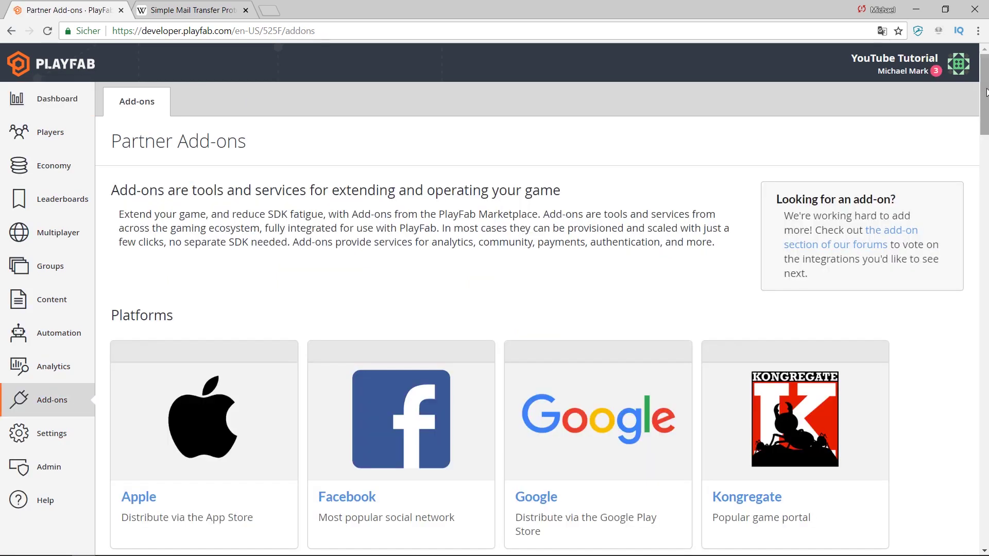
# Scroll through the add-on categories past the Platforms and Analytics headings.
pyautogui.scroll(-2, 978, 95)
pyautogui.scroll(2, 950, 99)
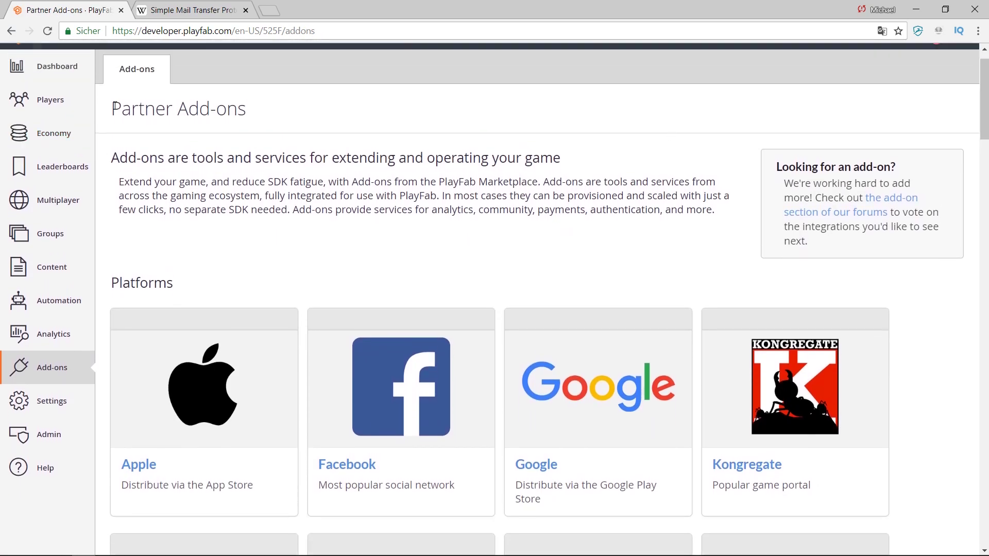
pyautogui.moveTo(113, 107); pyautogui.dragTo(296, 101)
pyautogui.click(340, 103)
pyautogui.scroll(-2, 982, 103)
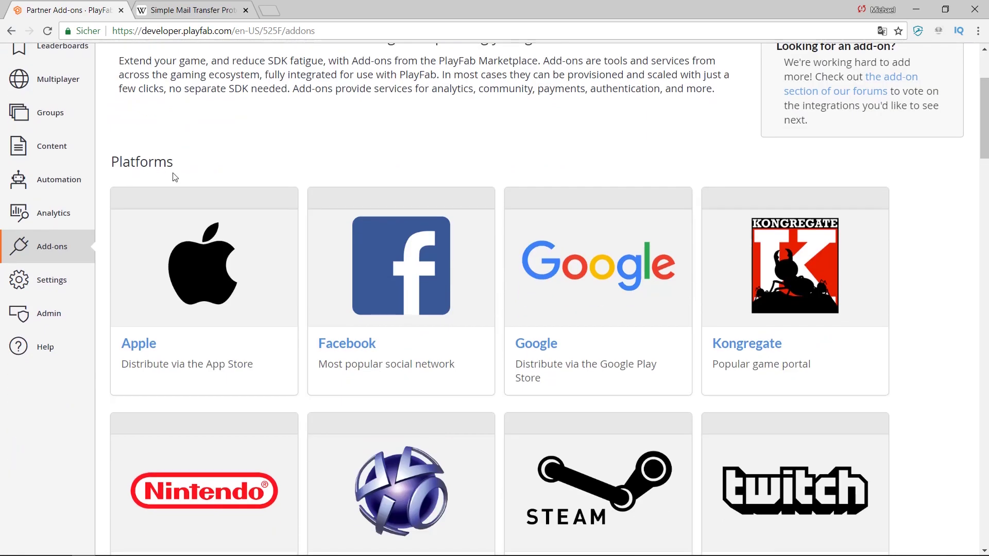
pyautogui.moveTo(111, 162); pyautogui.dragTo(249, 160)
pyautogui.scroll(-4, 248, 160)
pyautogui.scroll(-4, 243, 250)
pyautogui.scroll(-4, 243, 289)
pyautogui.moveTo(111, 102); pyautogui.dragTo(239, 101)
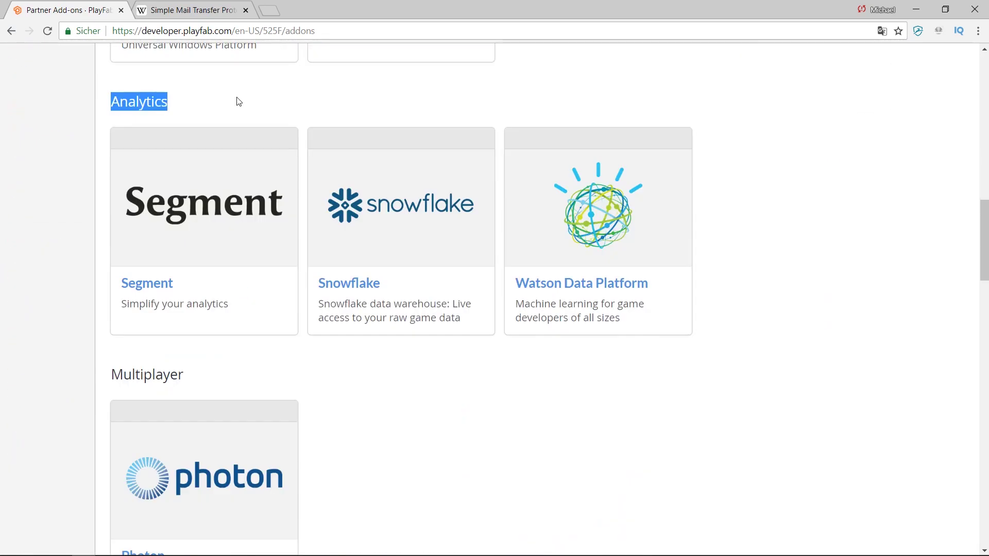
# Scroll down to the Marketing section and read the SMTP add-on card.
pyautogui.scroll(-4, 159, 192)
pyautogui.moveTo(120, 117); pyautogui.dragTo(217, 119)
pyautogui.scroll(-3, 157, 234)
pyautogui.moveTo(140, 183); pyautogui.dragTo(222, 192)
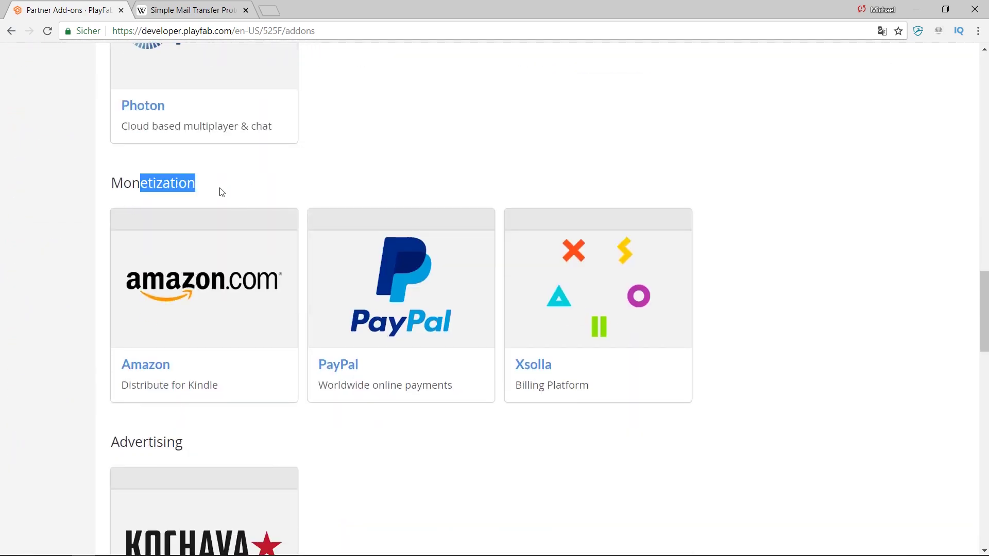
pyautogui.scroll(-4, 150, 264)
pyautogui.scroll(-4, 225, 295)
pyautogui.scroll(-5, 225, 296)
pyautogui.scroll(-1, 159, 277)
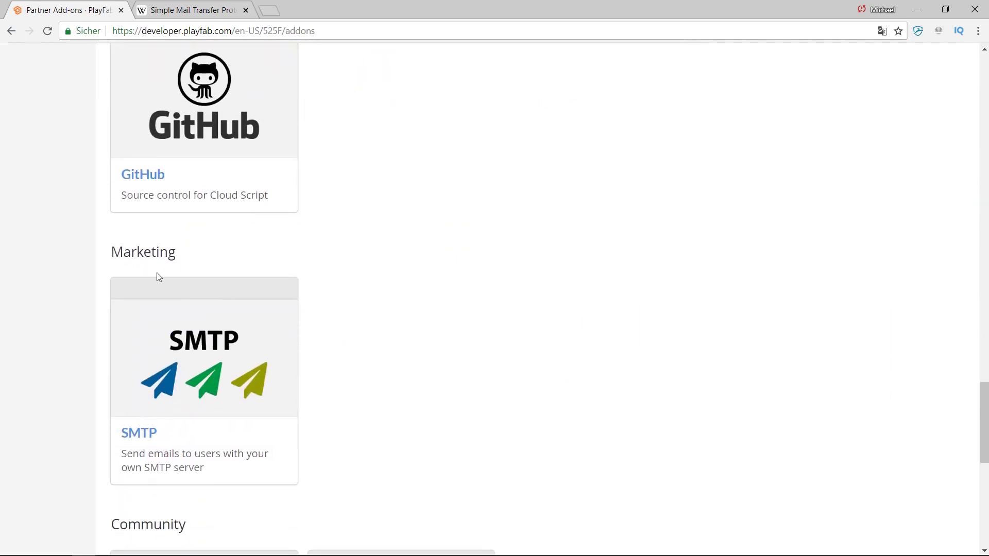
pyautogui.moveTo(112, 252); pyautogui.dragTo(194, 258)
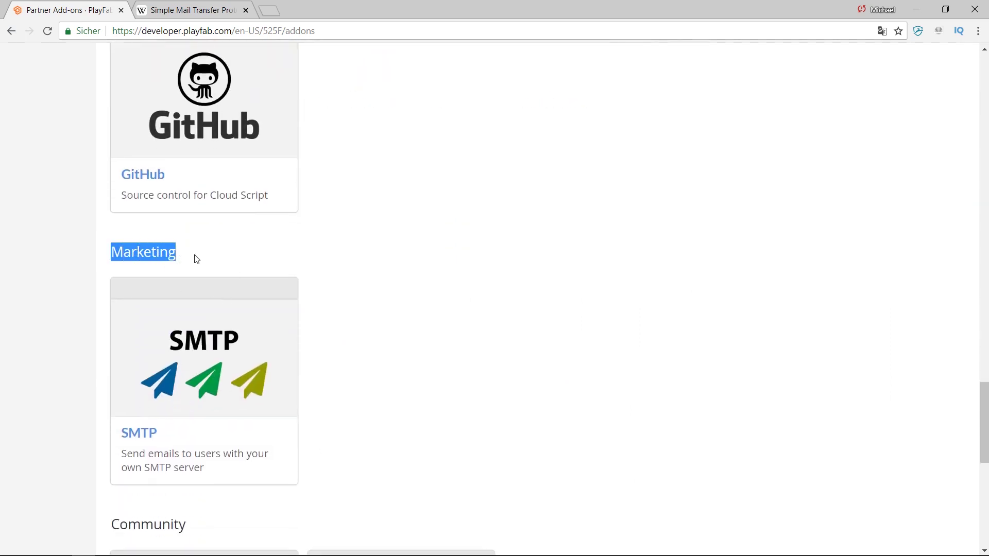
pyautogui.click(194, 258)
pyautogui.scroll(-3, 196, 304)
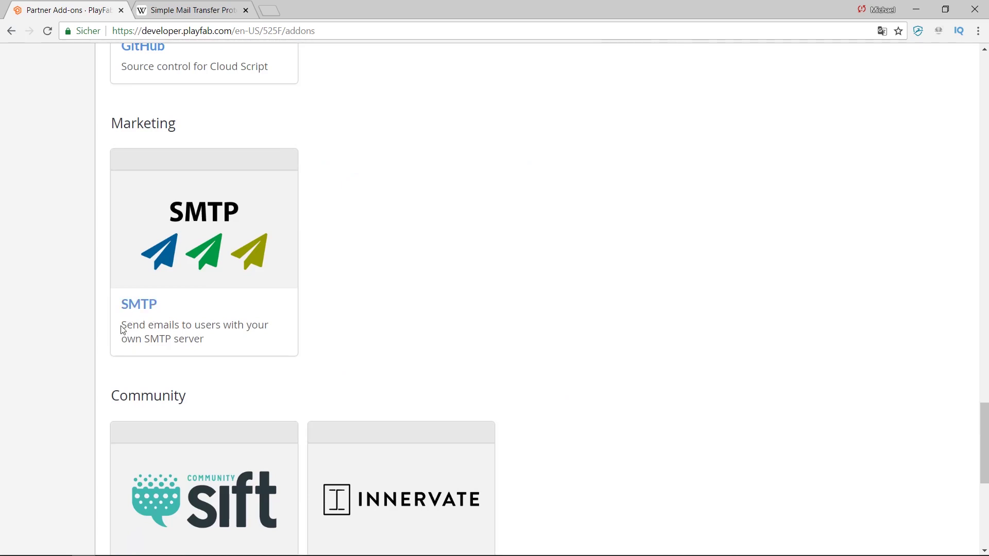
pyautogui.moveTo(121, 327); pyautogui.dragTo(212, 346)
pyautogui.click(212, 346)
# Open the SMTP add-on's details page, shown as inactive and not installed.
pyautogui.click(206, 213)
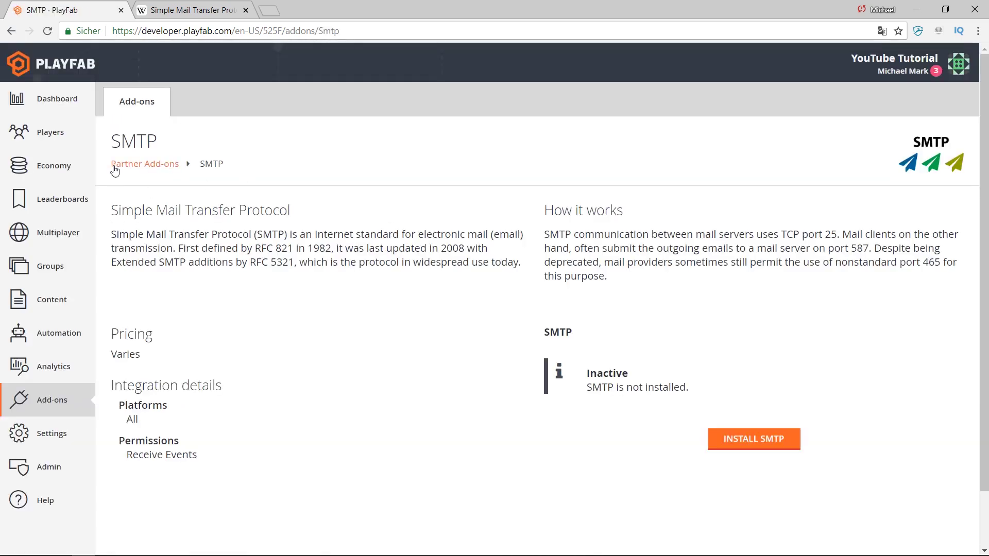
pyautogui.moveTo(109, 164); pyautogui.dragTo(236, 169)
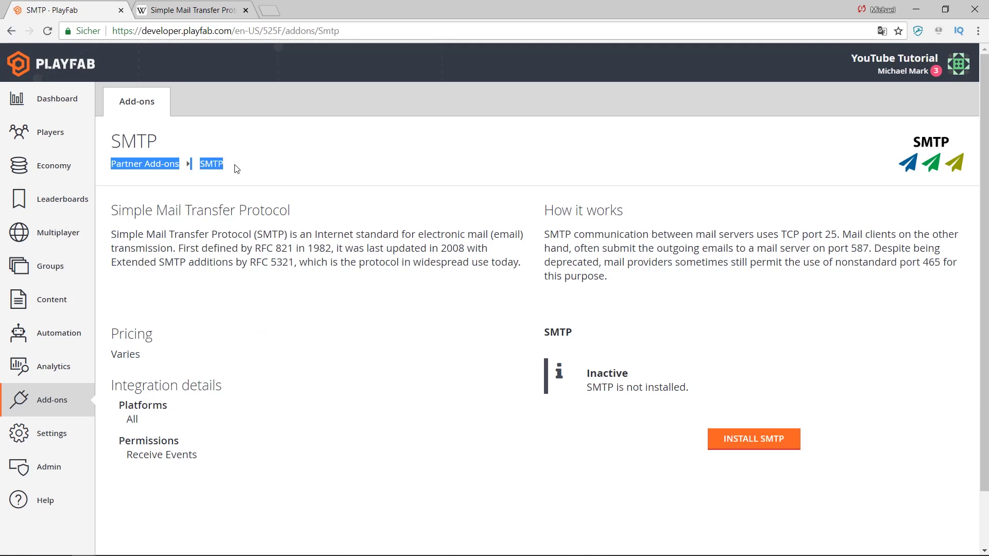
pyautogui.click(237, 168)
pyautogui.moveTo(984, 118); pyautogui.dragTo(985, 149)
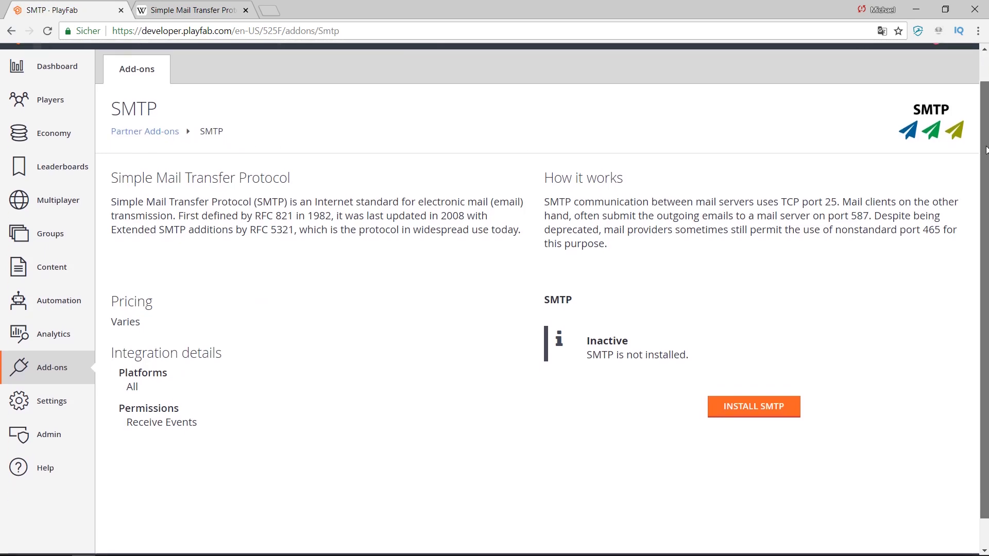
pyautogui.scroll(-1, 735, 287)
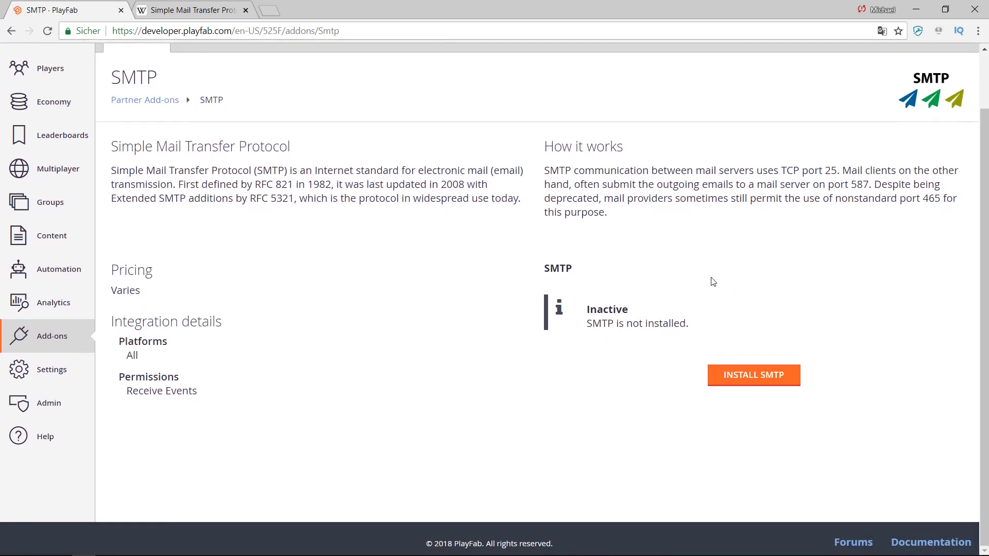
# Start installing SMTP to reveal the Host name, Port number, Username and Password fields.
pyautogui.click(749, 378)
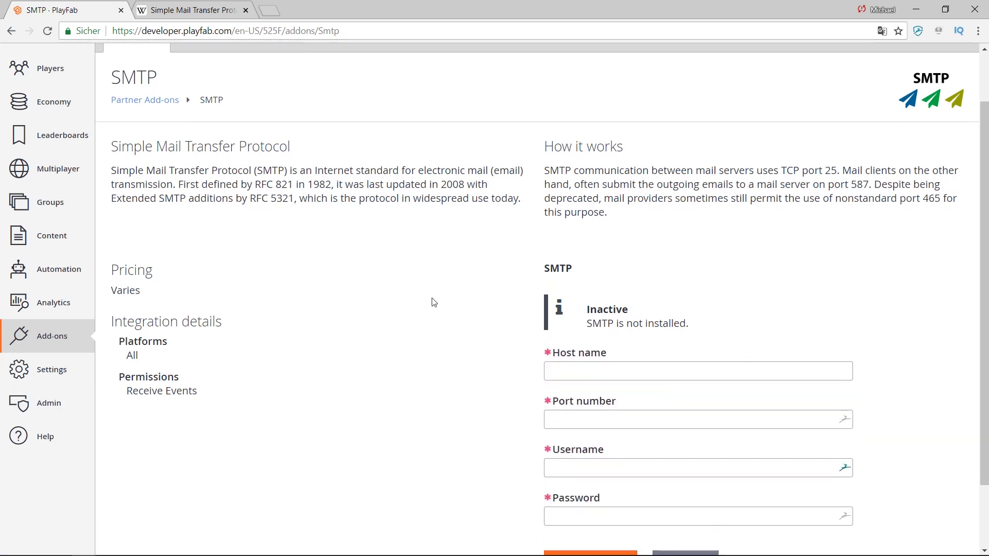
pyautogui.scroll(-1, 558, 380)
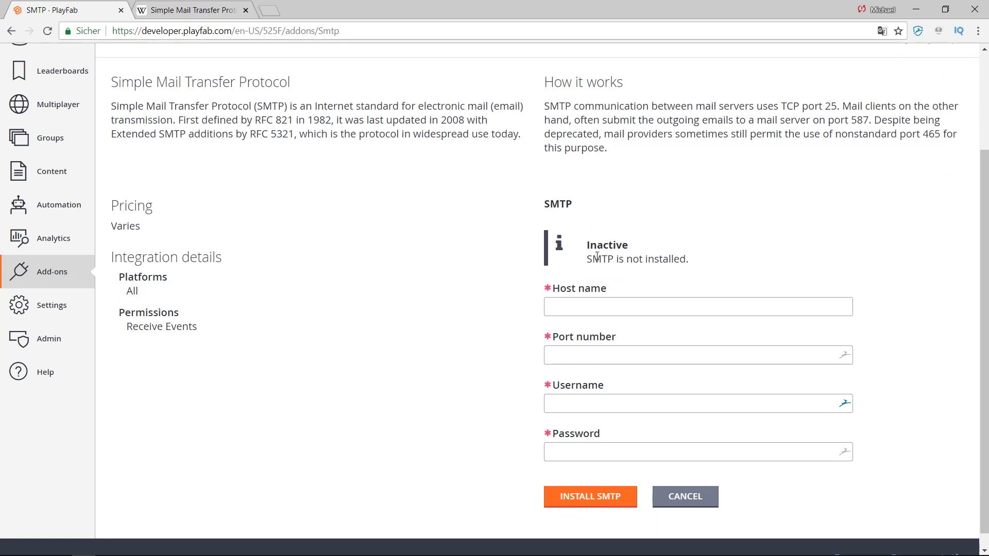
pyautogui.click(554, 291)
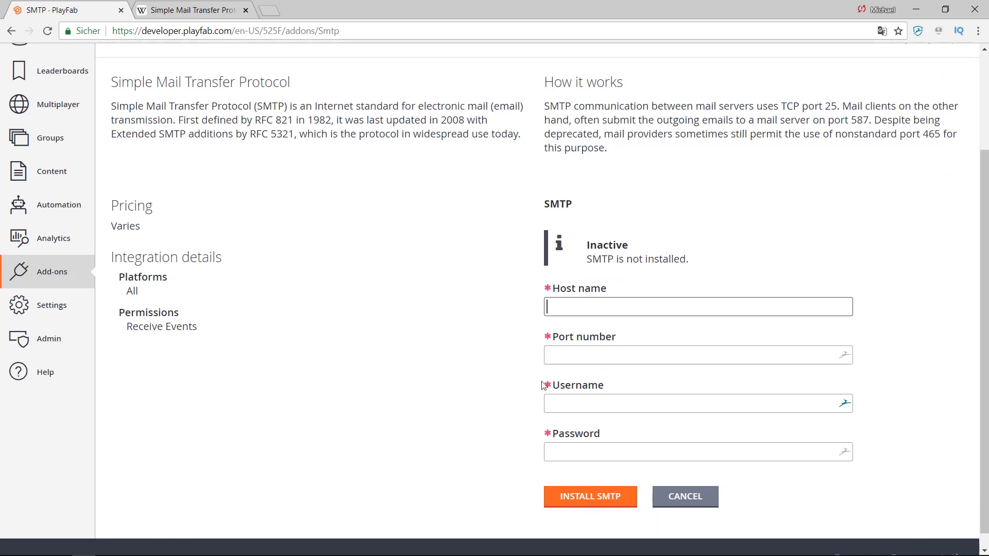
# Submit INSTALL SMTP with empty fields and review the 'Missing required field' errors.
pyautogui.click(589, 500)
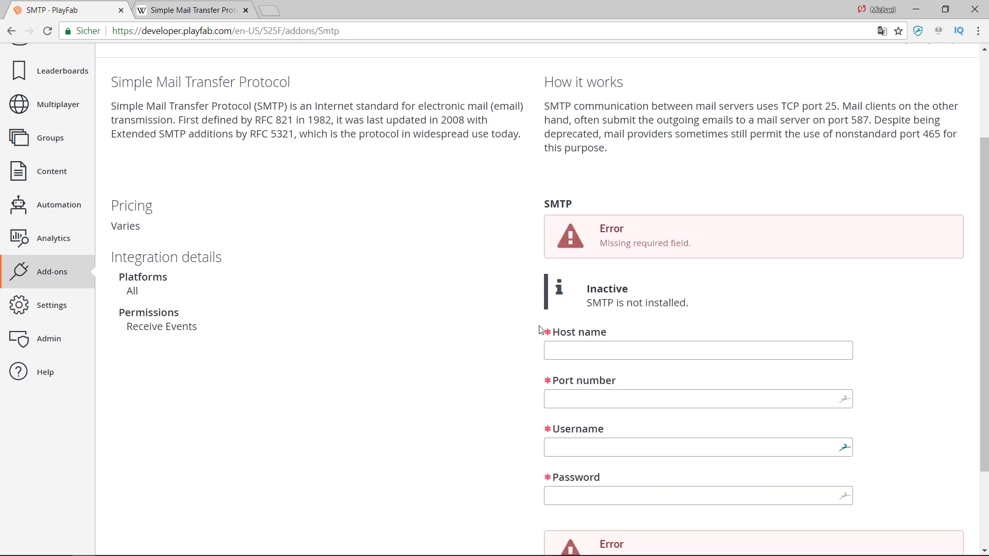
pyautogui.scroll(-3, 532, 292)
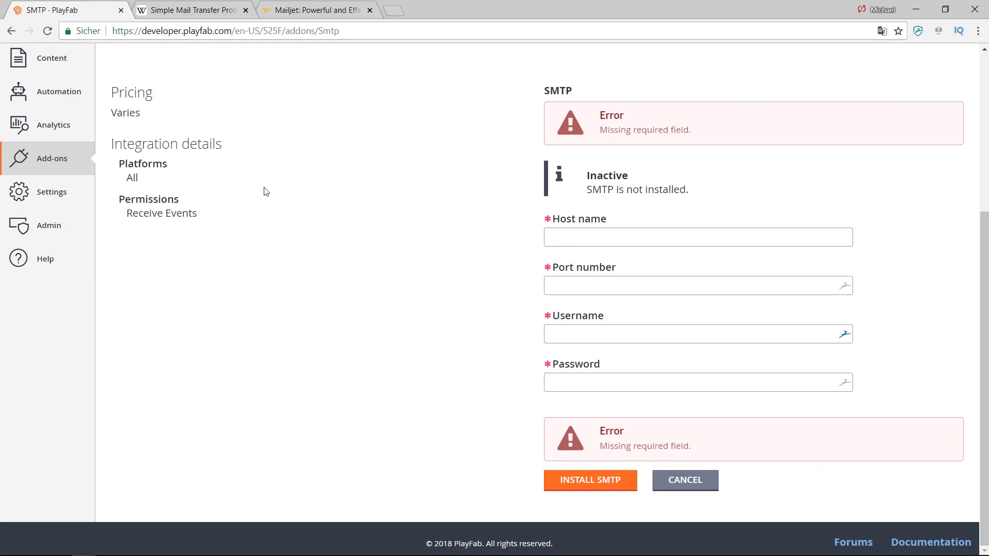
pyautogui.scroll(1, 258, 188)
pyautogui.click(317, 9)
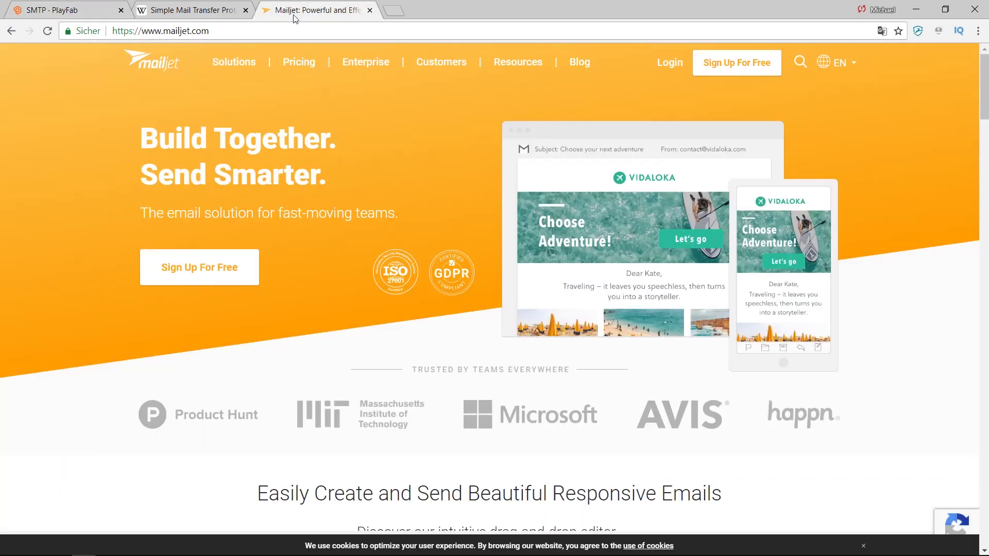
pyautogui.click(78, 11)
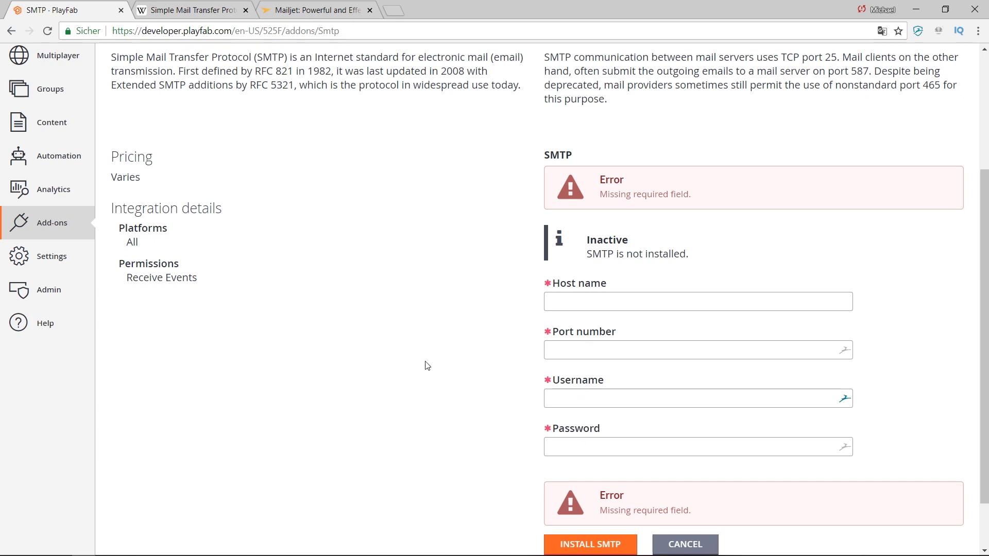
pyautogui.scroll(1, 427, 366)
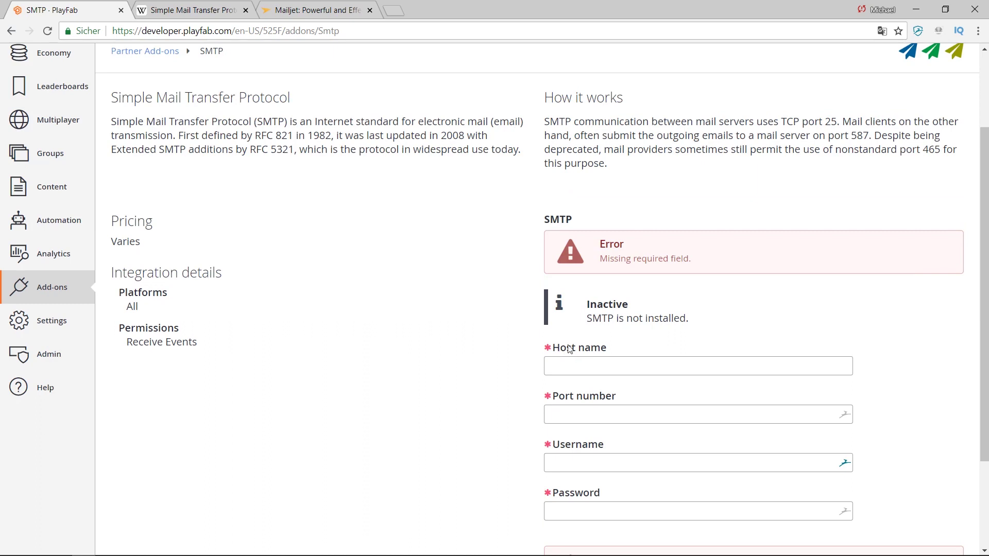
pyautogui.tripleClick(569, 349)
pyautogui.tripleClick(555, 400)
pyautogui.tripleClick(563, 447)
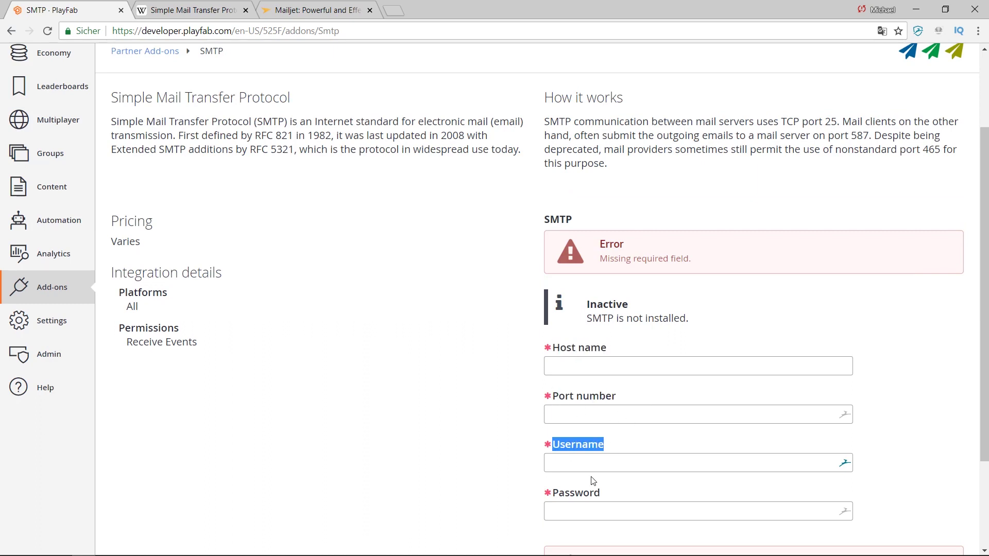
pyautogui.tripleClick(576, 493)
pyautogui.click(596, 493)
pyautogui.tripleClick(559, 446)
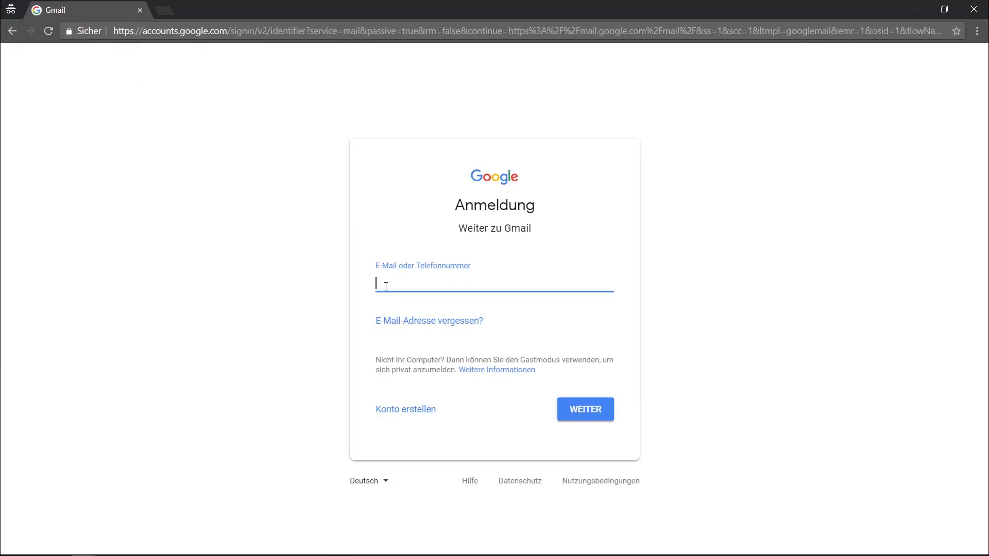
pyautogui.click(915, 10)
pyautogui.scroll(-1, 572, 491)
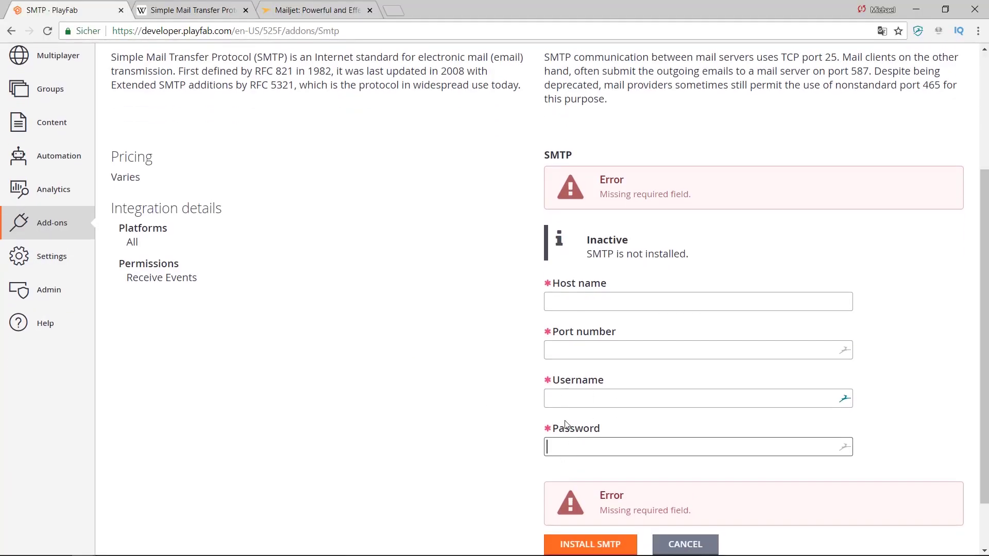
pyautogui.scroll(1, 565, 425)
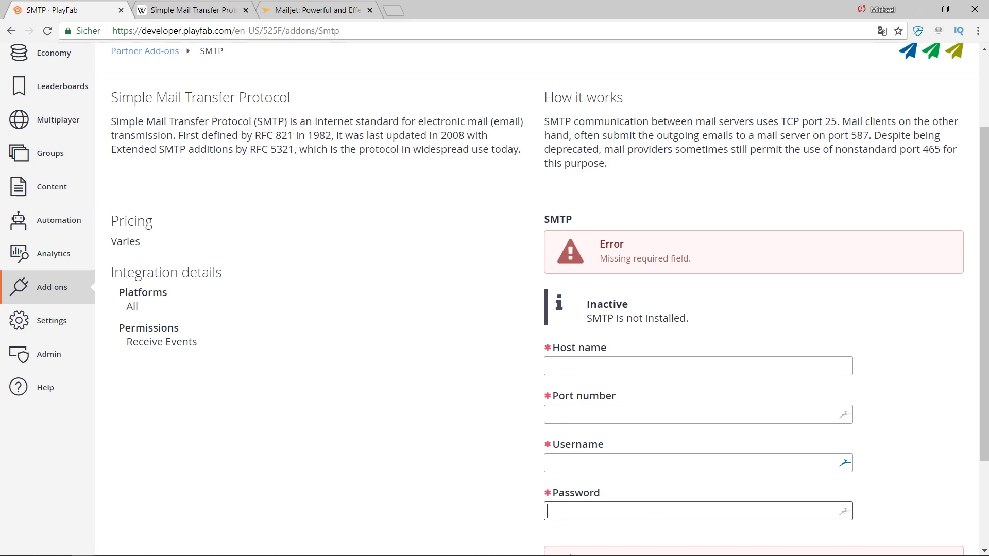
pyautogui.hotkey('alt', 'Tab')
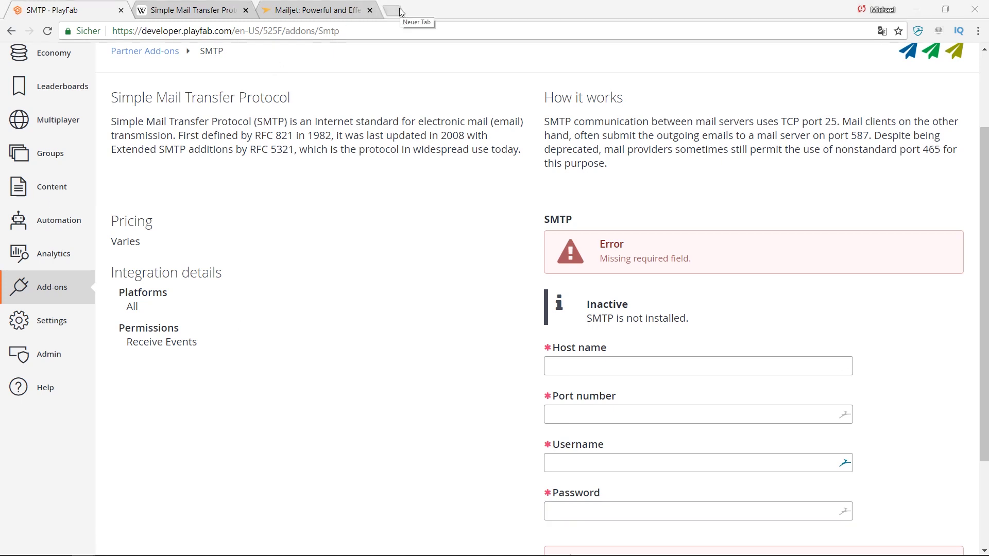
# Review the Gmail SMTP details in the help article: port 587 and the 2,000 messages-per-day limit.
pyautogui.scroll(-6, 279, 285)
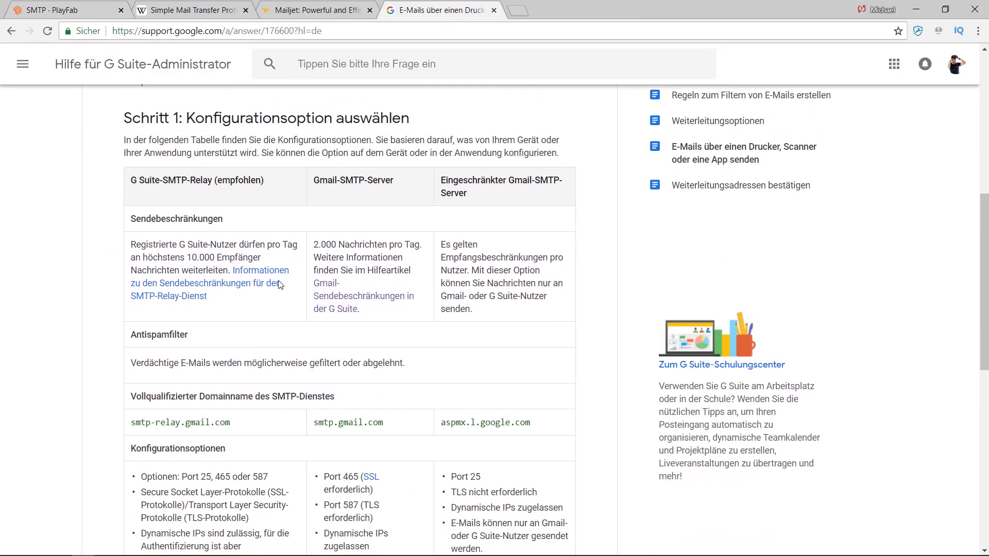
pyautogui.scroll(-3, 279, 285)
pyautogui.moveTo(318, 250); pyautogui.dragTo(397, 251)
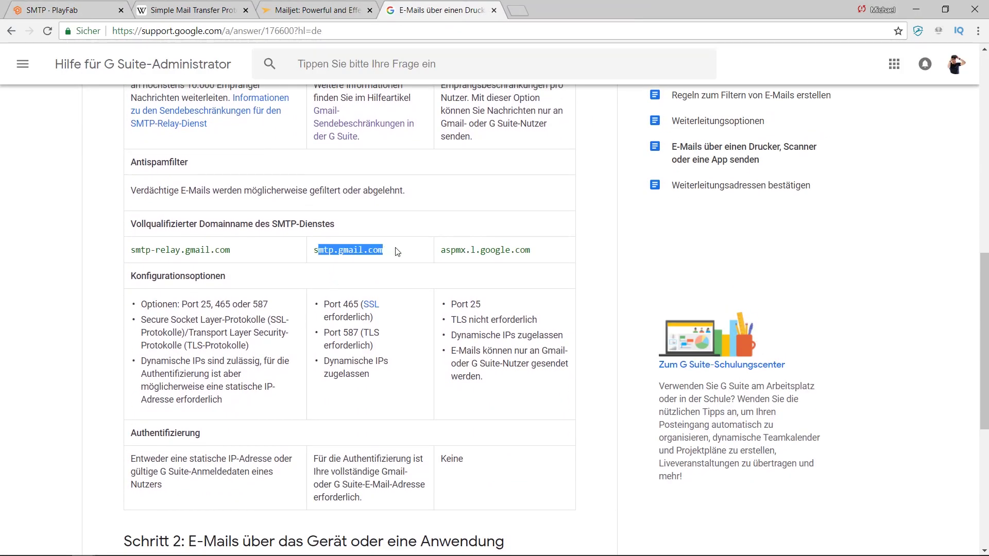
pyautogui.click(341, 251)
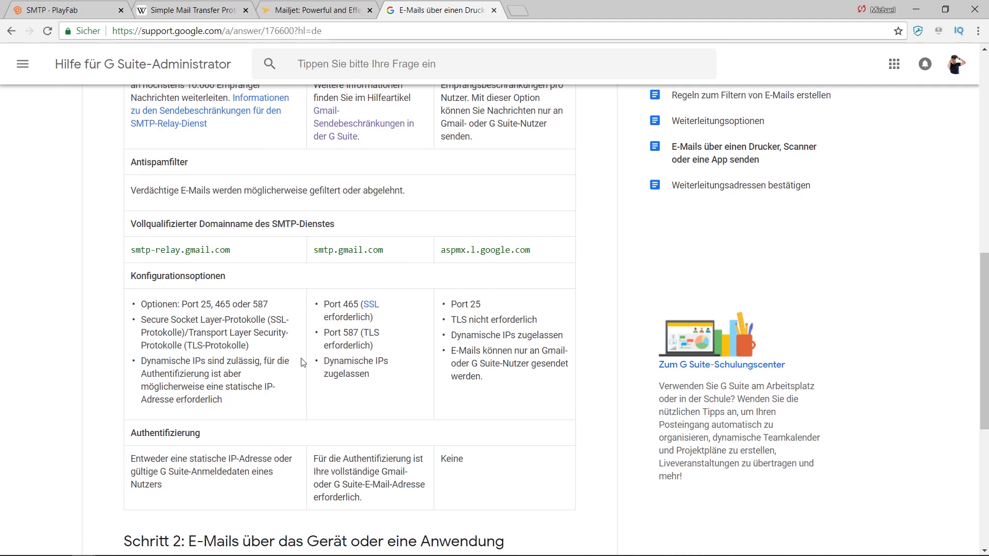
pyautogui.moveTo(323, 333); pyautogui.dragTo(360, 332)
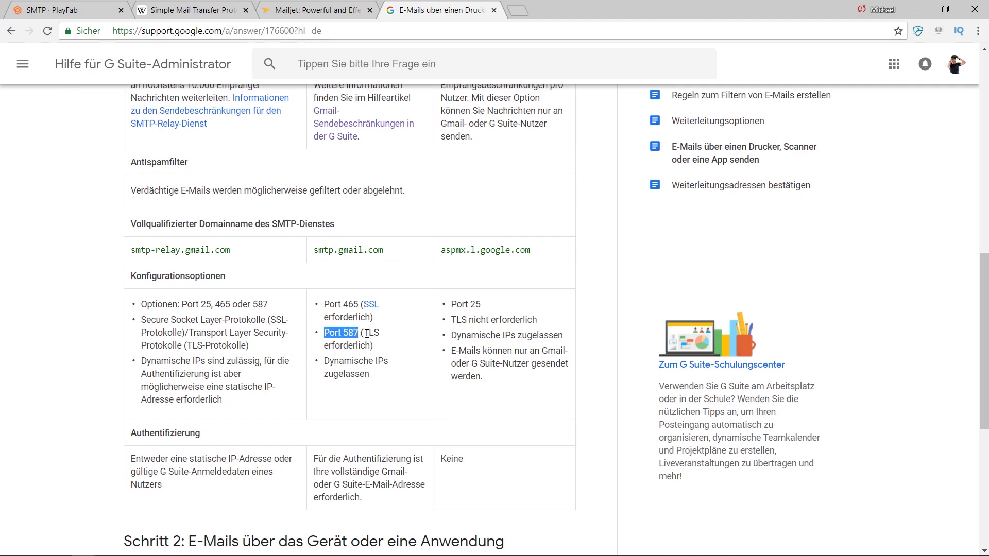
pyautogui.scroll(2, 366, 334)
pyautogui.click(384, 315)
pyautogui.scroll(1, 387, 286)
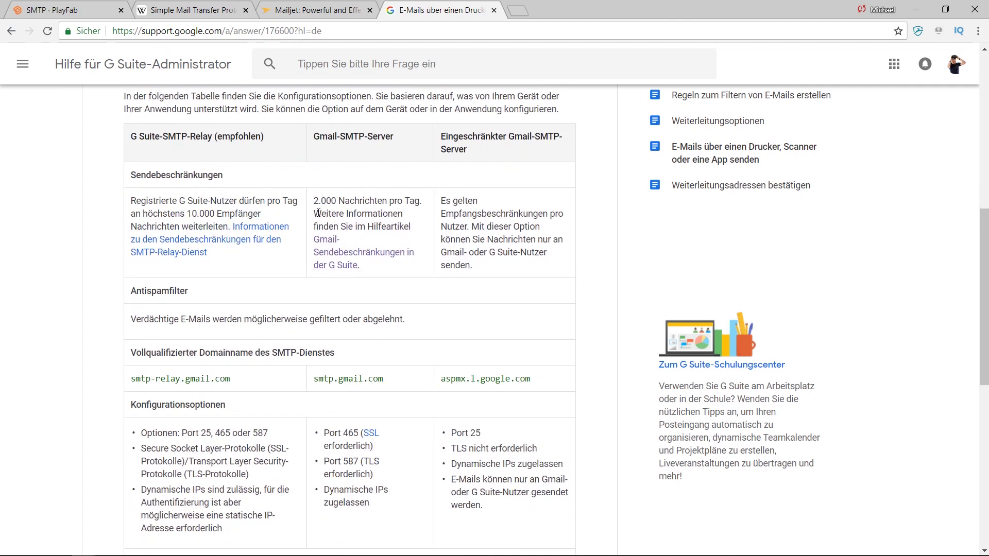
pyautogui.moveTo(315, 201); pyautogui.dragTo(426, 231)
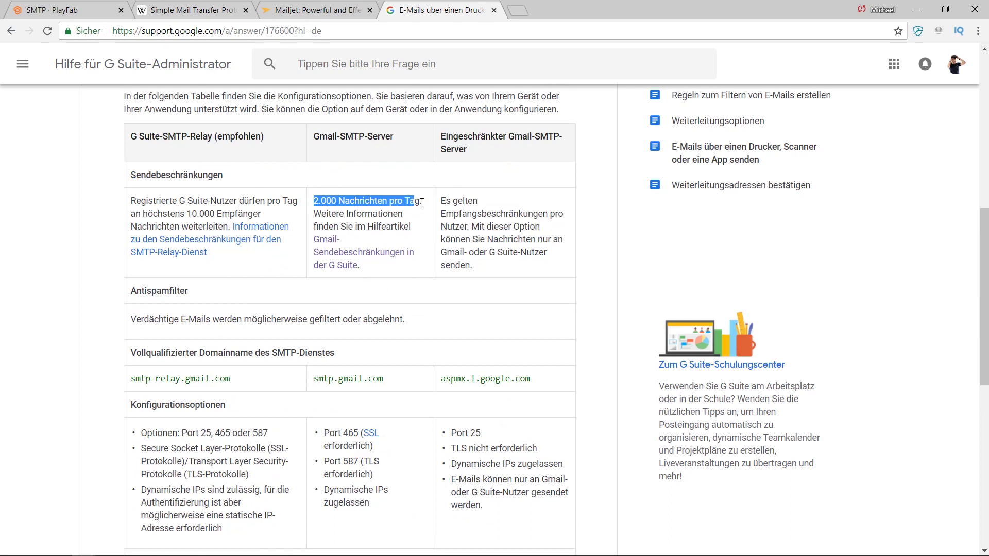
pyautogui.click(425, 231)
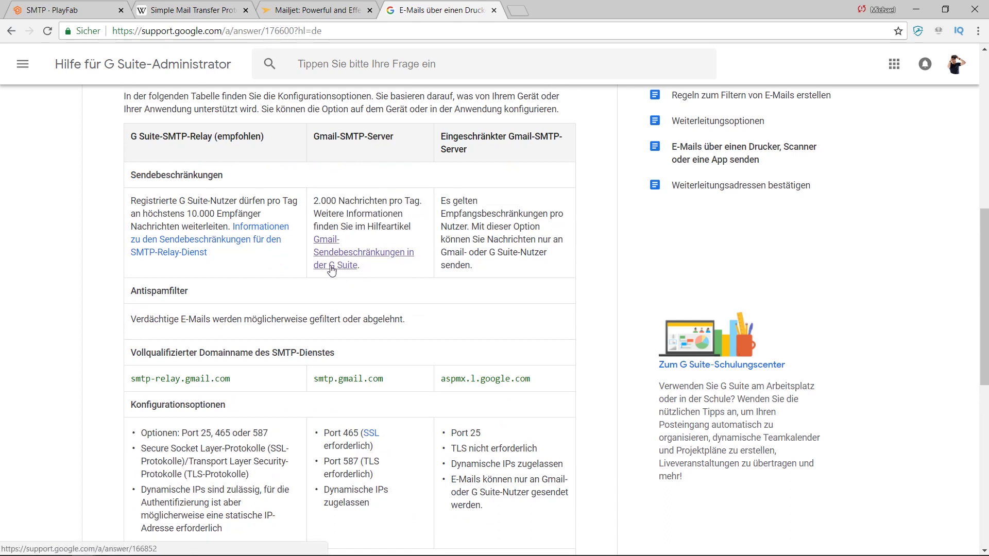
# Locate the Gmail server address smtp.gmail.com in the G Suite help article.
pyautogui.moveTo(370, 266); pyautogui.dragTo(328, 266)
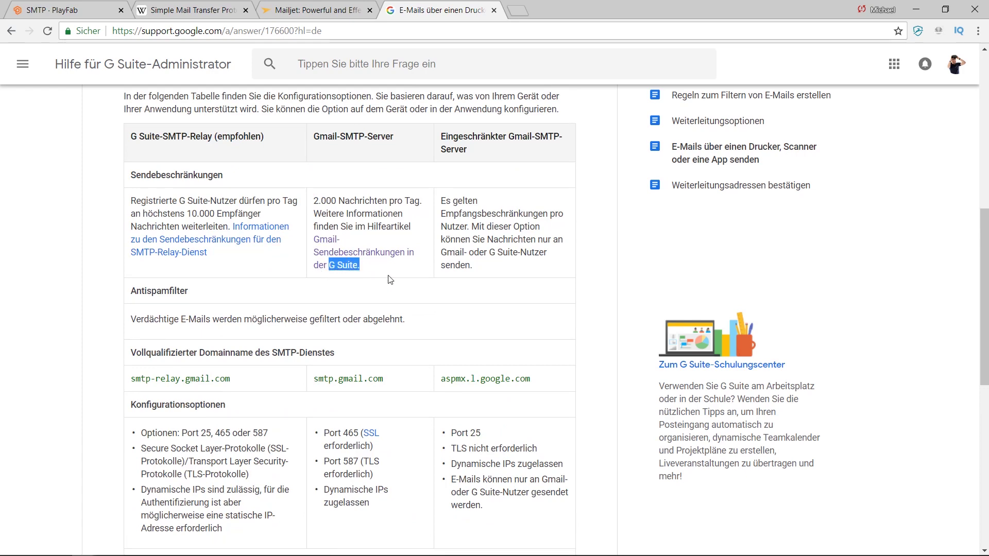
pyautogui.scroll(3, 268, 321)
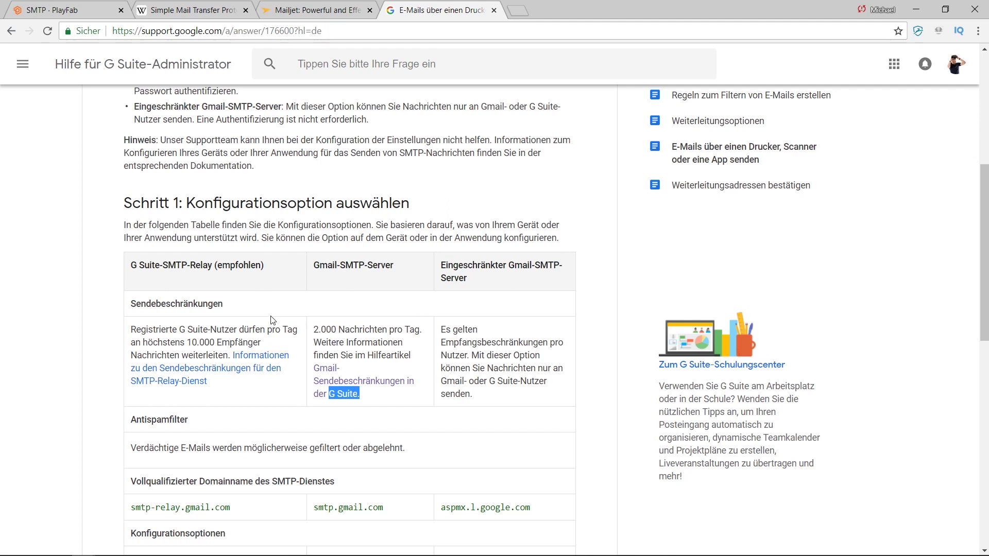
pyautogui.scroll(-1, 273, 319)
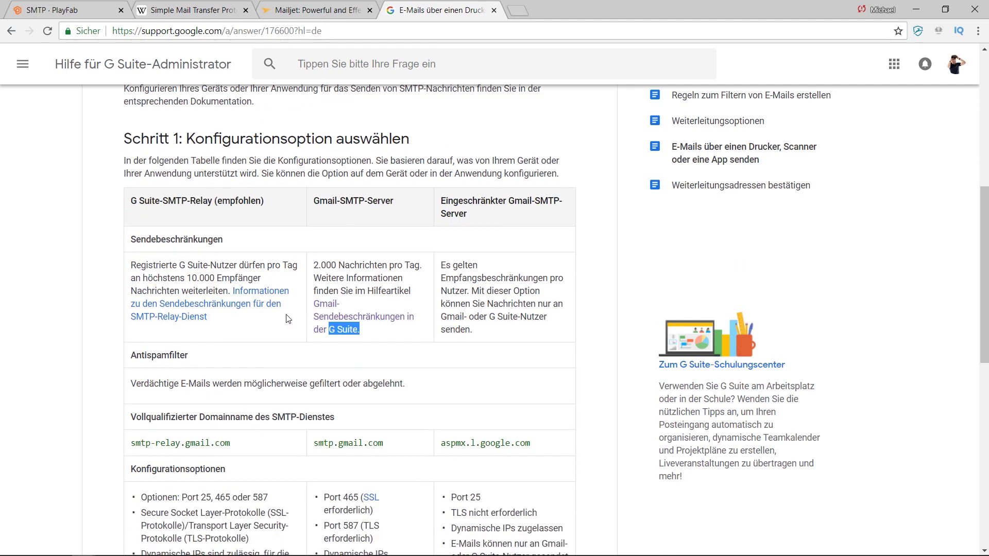
pyautogui.click(372, 330)
pyautogui.scroll(-2, 376, 348)
pyautogui.doubleClick(382, 315)
pyautogui.click(382, 315)
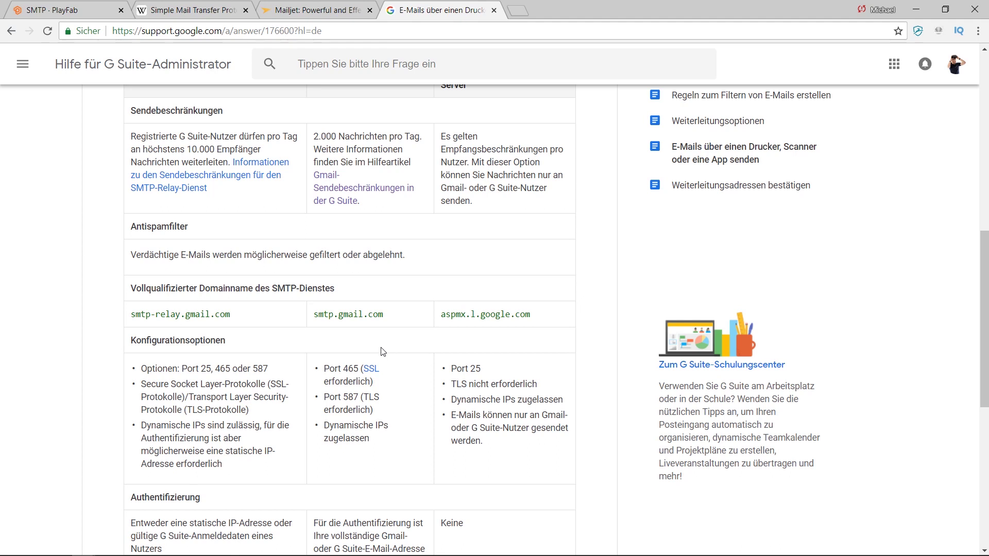
# Copy the server address smtp.gmail.com from the Google help page.
pyautogui.click(341, 4)
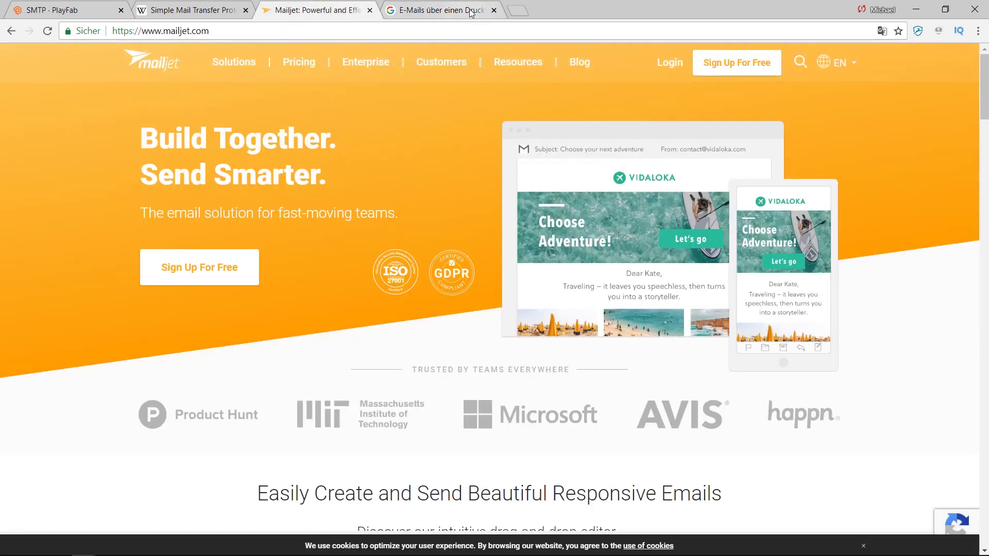
pyautogui.click(451, 12)
pyautogui.scroll(-1, 408, 287)
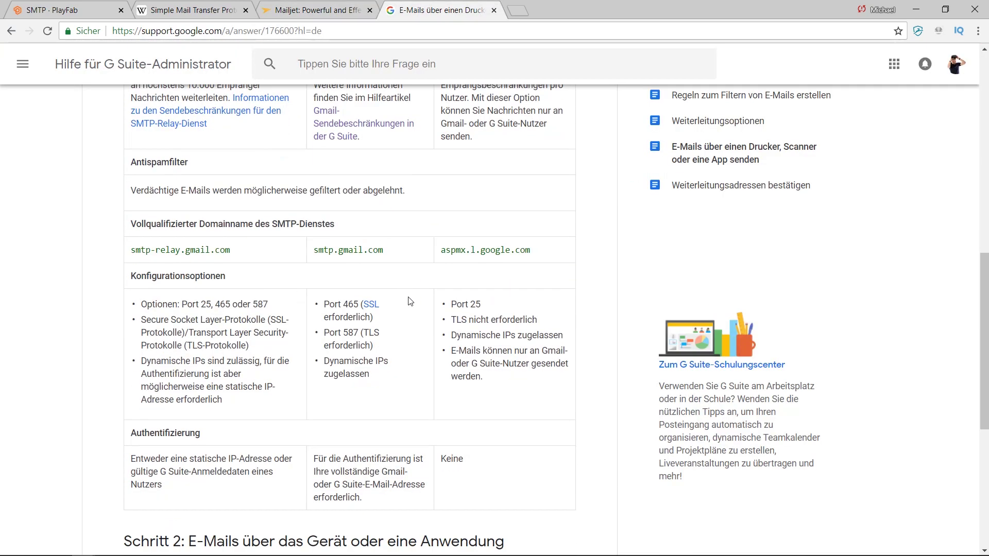
pyautogui.scroll(-1, 409, 287)
pyautogui.moveTo(314, 186); pyautogui.dragTo(403, 187)
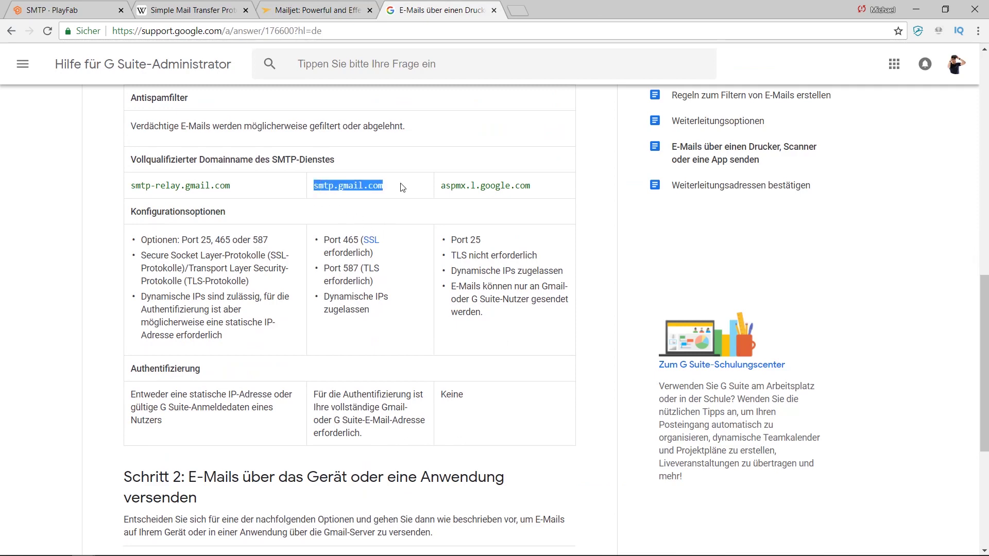
pyautogui.rightClick(340, 188)
pyautogui.click(360, 203)
# Paste smtp.gmail.com into the PlayFab SMTP form's Host name field.
pyautogui.click(67, 10)
pyautogui.click(573, 367)
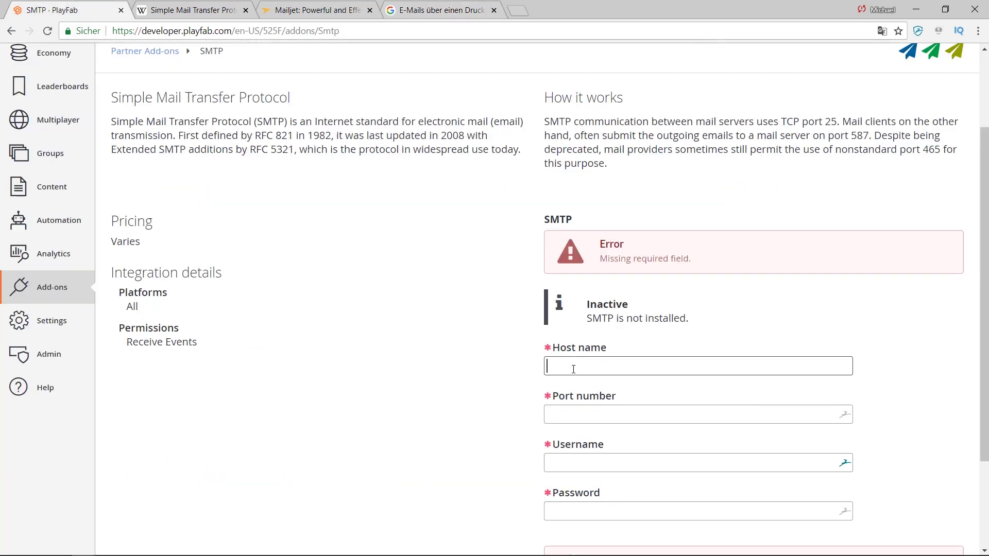
pyautogui.rightClick(571, 366)
pyautogui.click(611, 444)
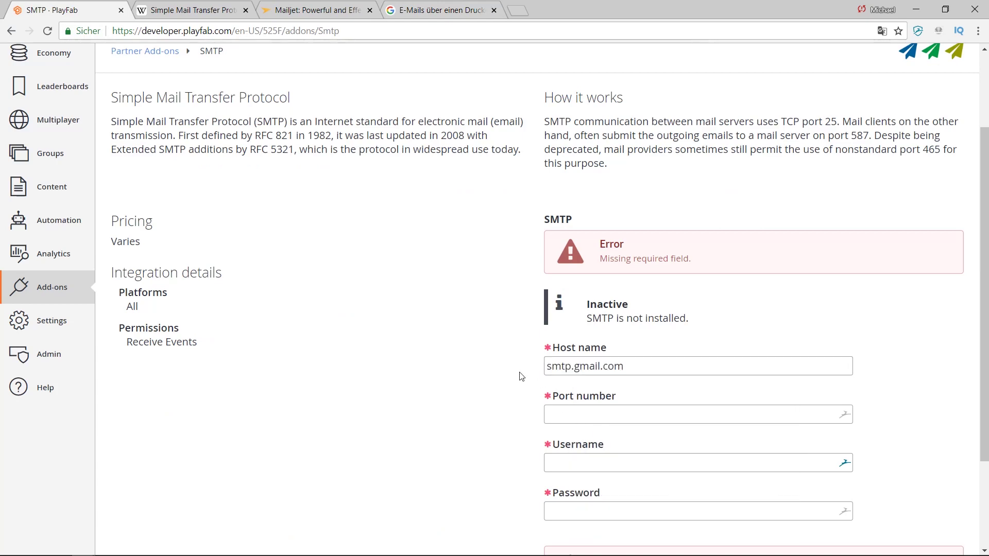
pyautogui.scroll(-1, 594, 344)
# Copy port 587 from the Google help page and paste it into Port number.
pyautogui.click(438, 11)
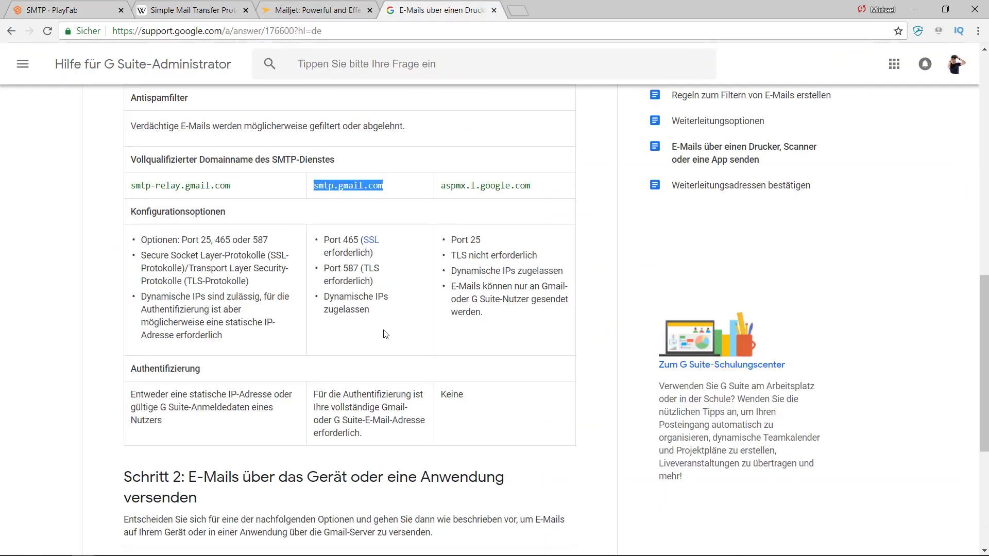
pyautogui.moveTo(344, 268); pyautogui.dragTo(350, 268)
pyautogui.hotkey('ctrl', 'c')
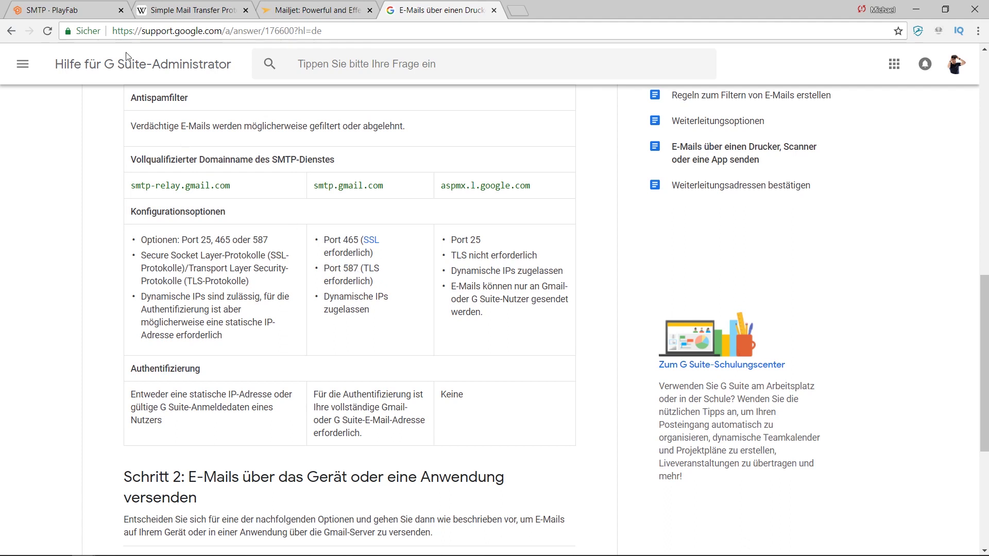
pyautogui.click(66, 11)
pyautogui.hotkey('ctrl', 'v')
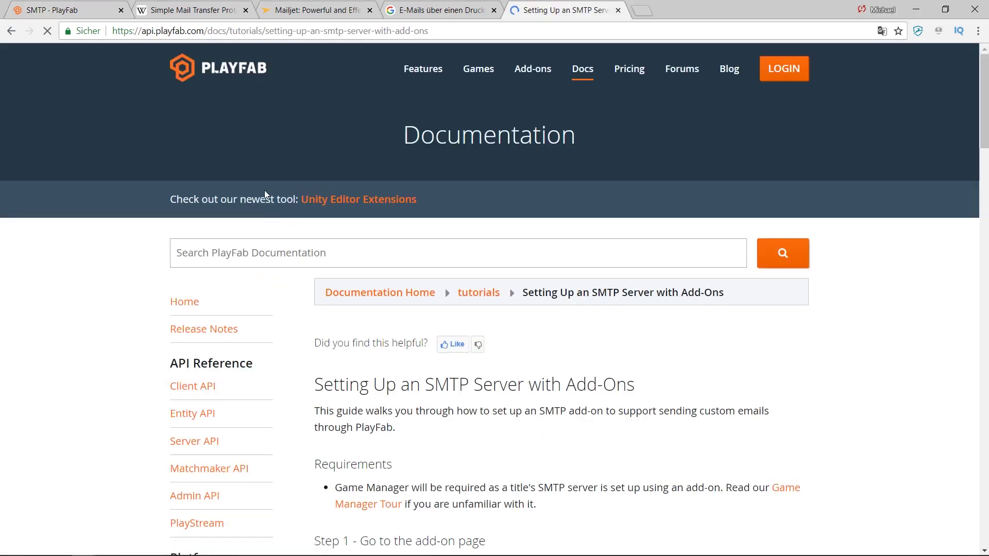
# Scroll through the PlayFab SMTP setup guide to the Gmail instructions.
pyautogui.scroll(-2, 338, 230)
pyautogui.scroll(-4, 337, 230)
pyautogui.scroll(-5, 309, 137)
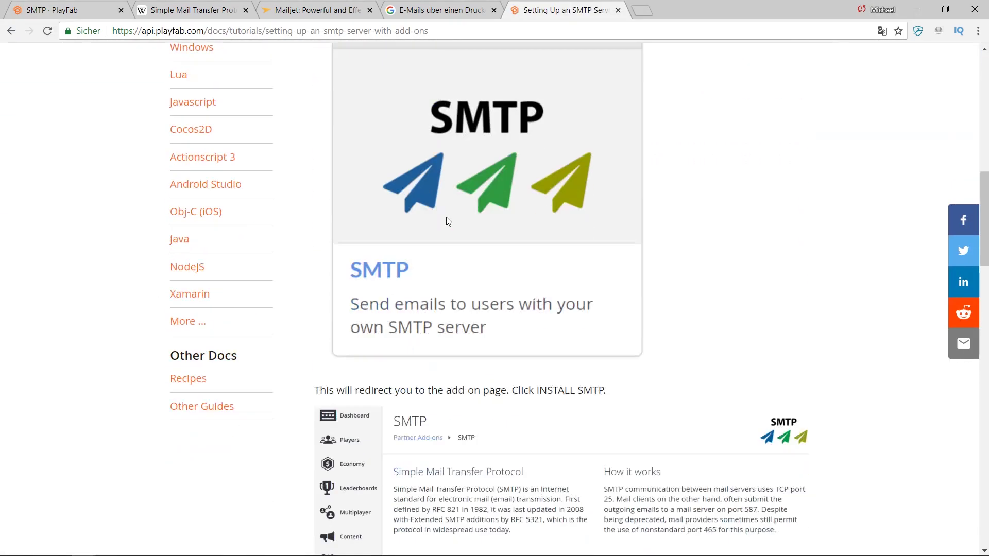
pyautogui.scroll(-10, 446, 221)
pyautogui.scroll(-9, 449, 242)
pyautogui.scroll(-7, 451, 253)
pyautogui.scroll(9, 448, 291)
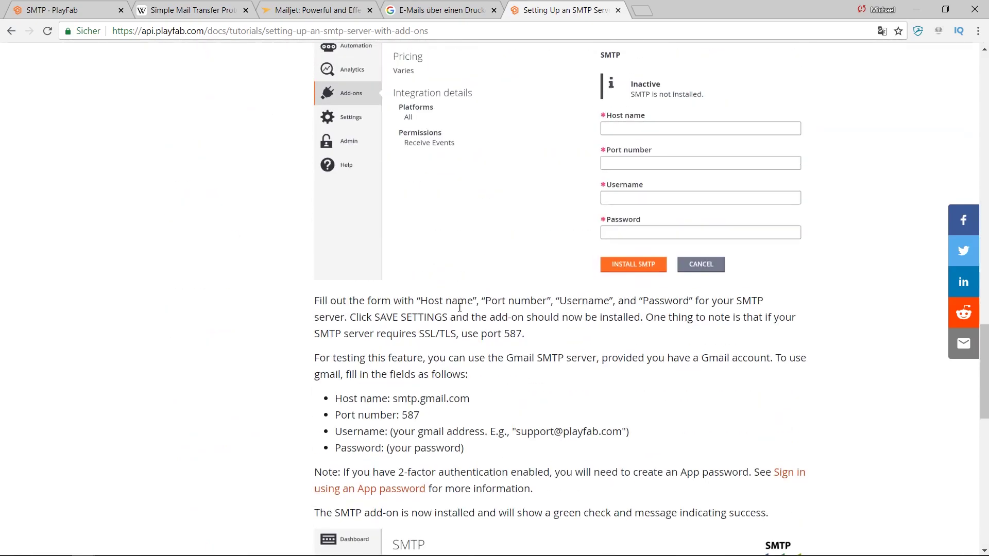
pyautogui.scroll(-9, 448, 292)
pyautogui.scroll(4, 454, 326)
pyautogui.scroll(1, 456, 335)
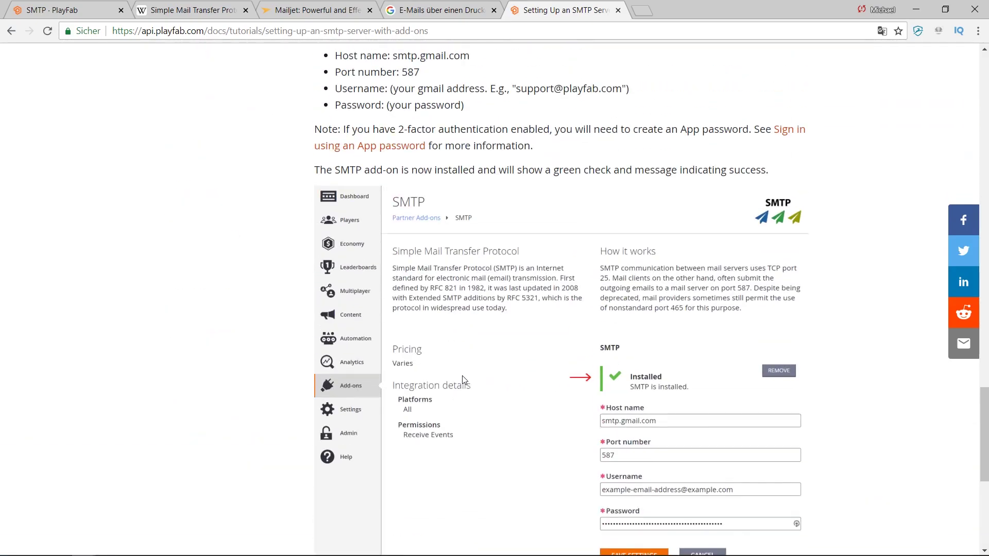
pyautogui.scroll(1, 456, 335)
pyautogui.scroll(2, 308, 287)
# Follow the two-factor note's 'Sign in using an App password' link.
pyautogui.moveTo(308, 286); pyautogui.dragTo(650, 320)
pyautogui.click(318, 282)
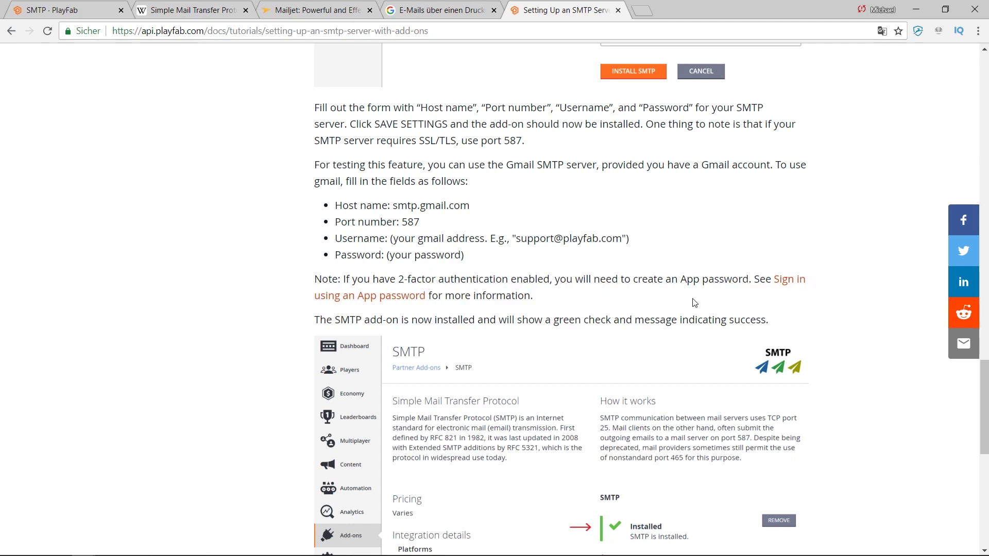
pyautogui.click(404, 300)
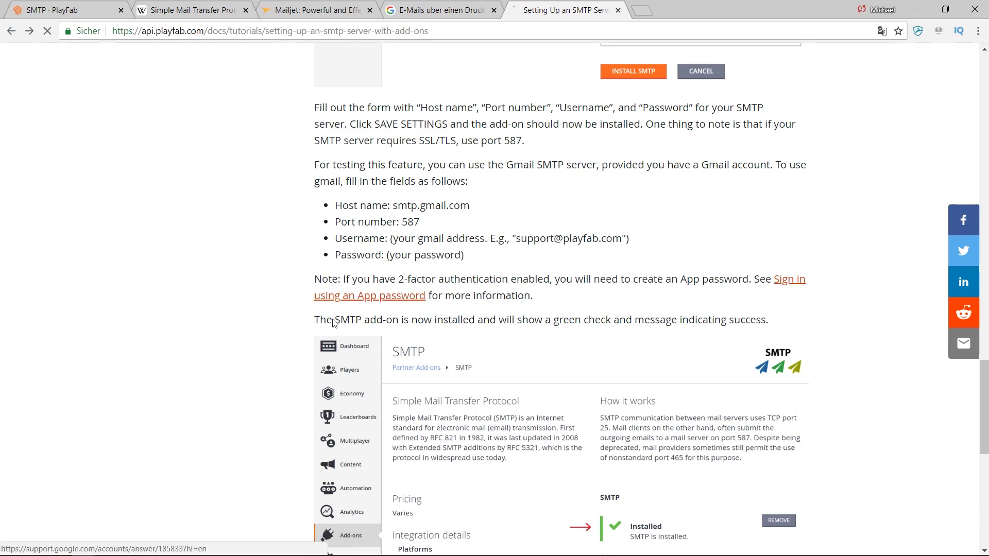
# Expand 'How to generate an App password' and open the App passwords page from step 1.
pyautogui.scroll(-1, 185, 335)
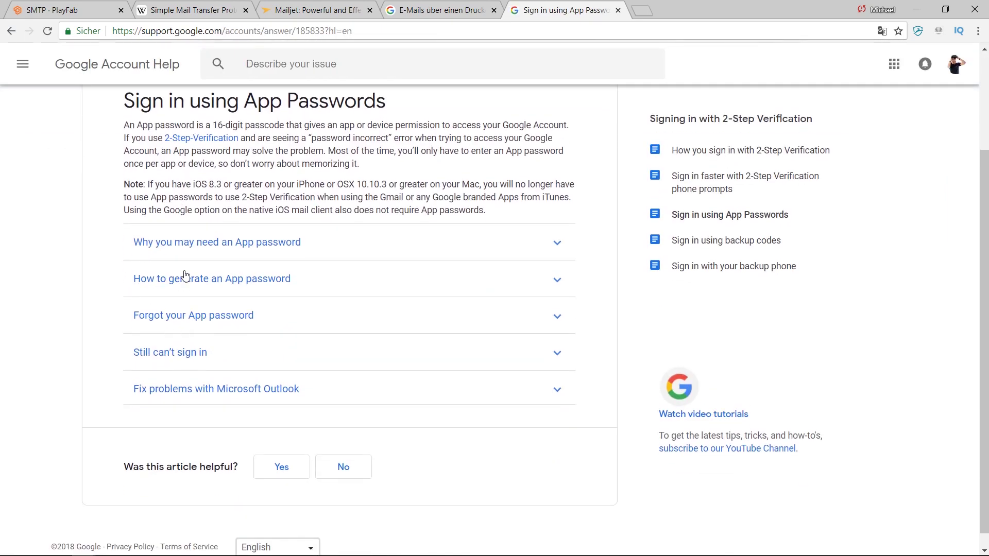
pyautogui.click(234, 285)
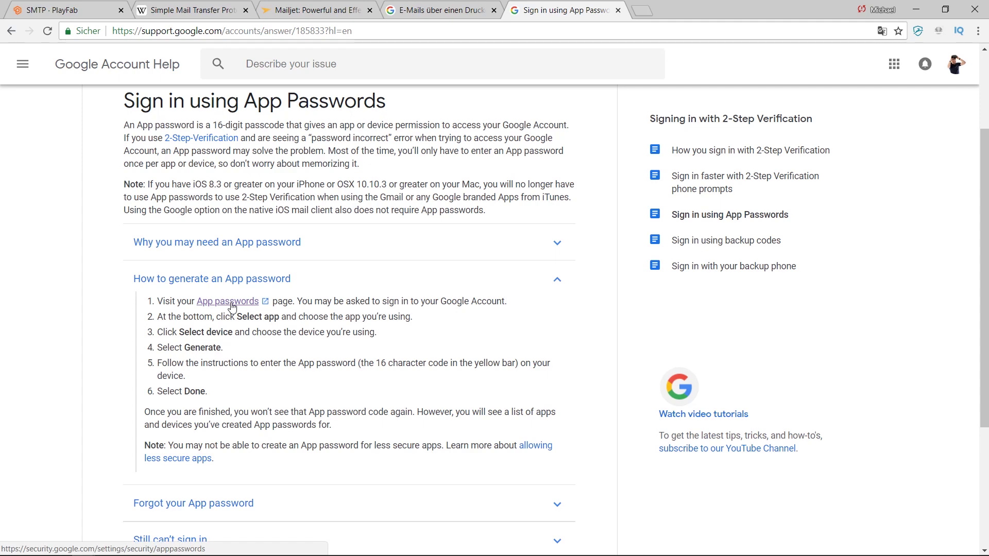
pyautogui.click(232, 307)
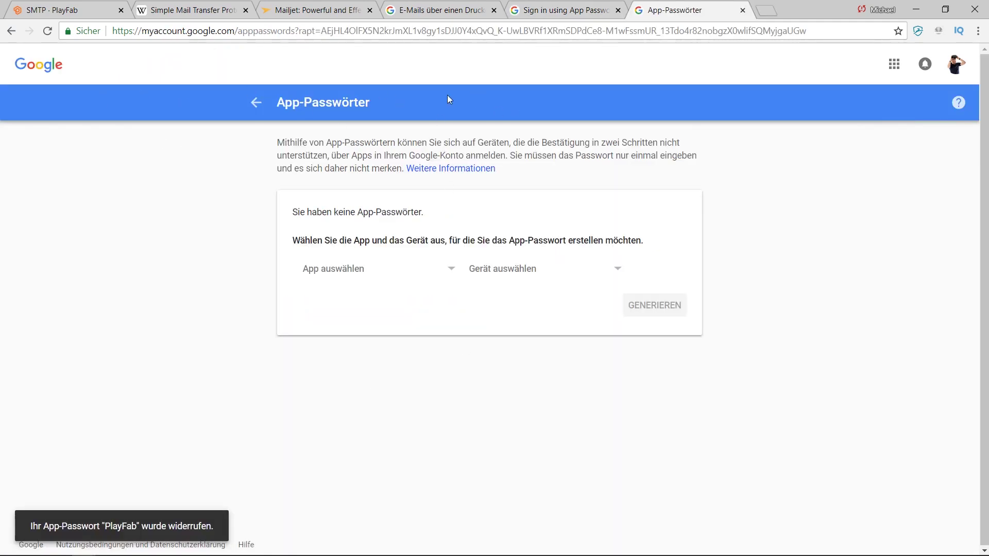
# Generate an app password for app 'E-Mail' with custom device name 'PlayFab'.
pyautogui.tripleClick(278, 223)
pyautogui.click(284, 235)
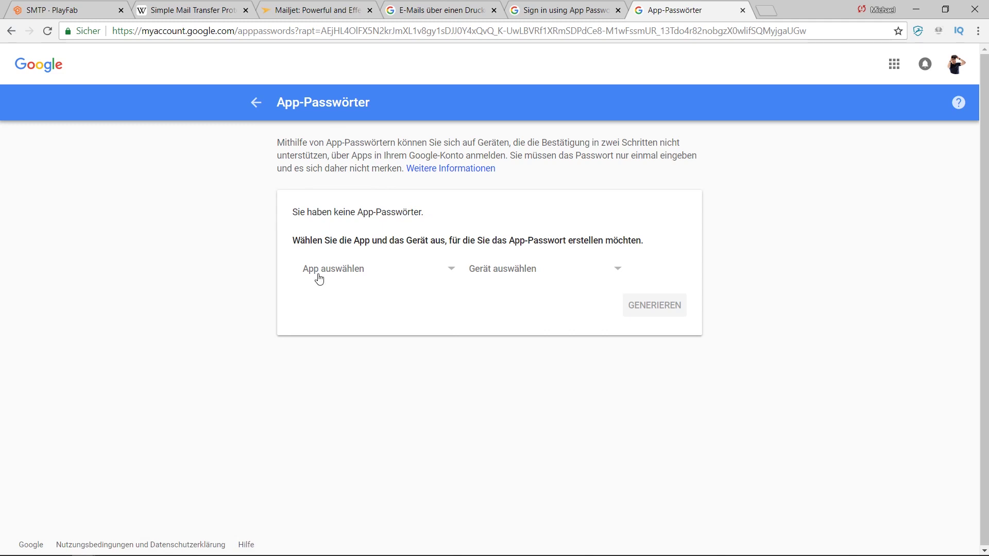
pyautogui.click(363, 274)
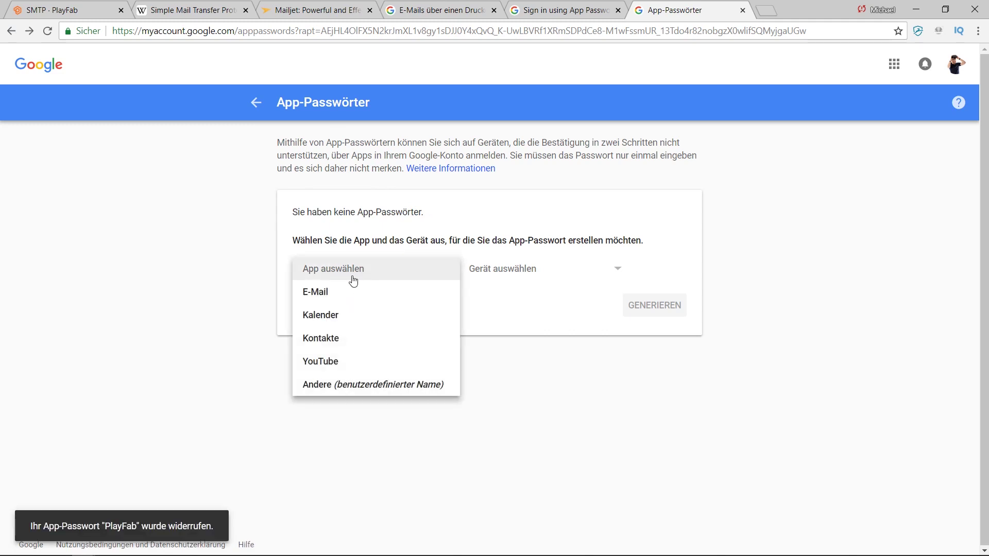
pyautogui.click(325, 293)
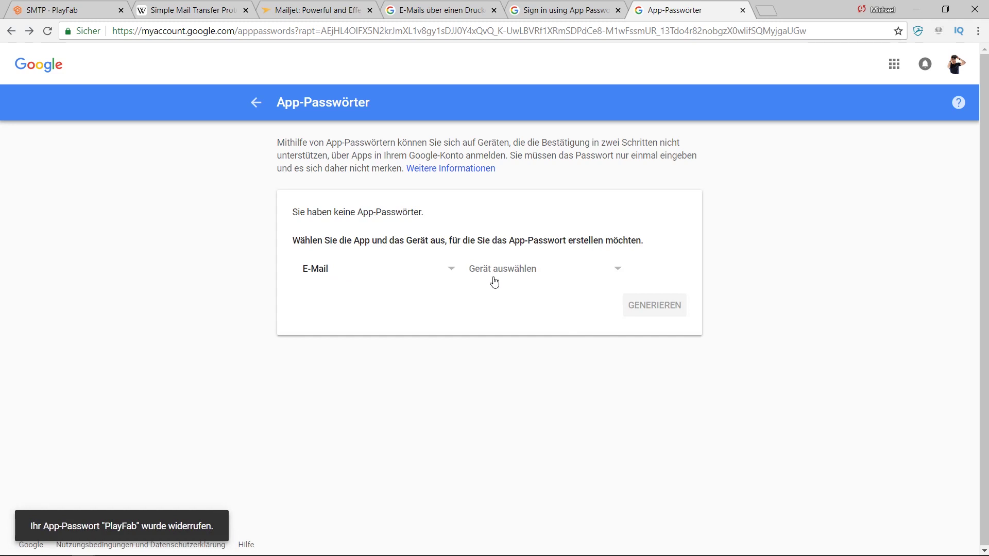
pyautogui.click(554, 278)
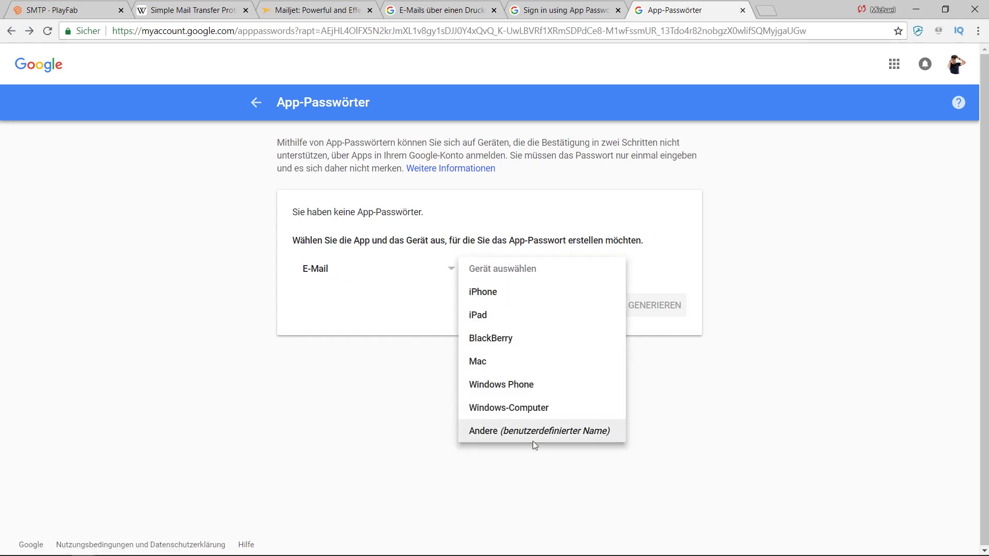
pyautogui.click(508, 432)
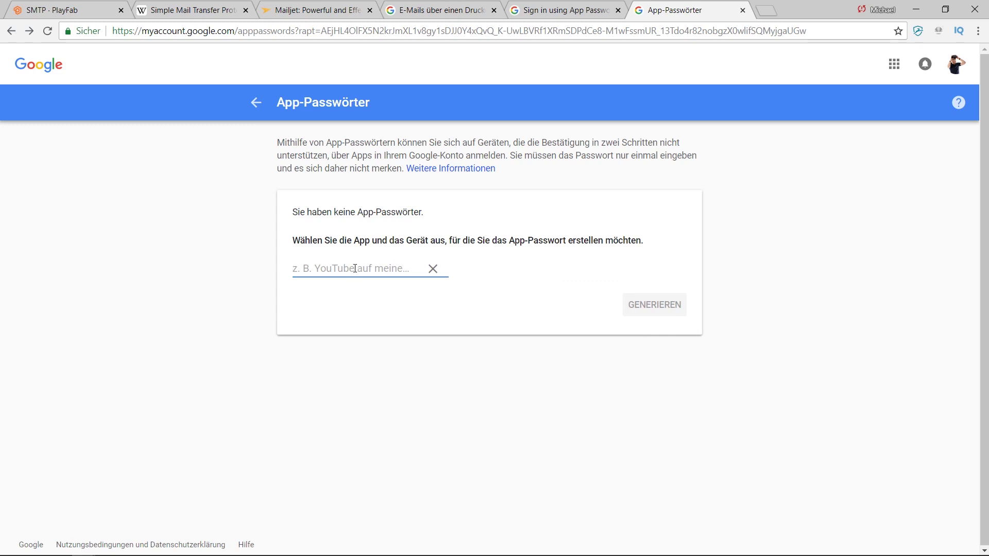
pyautogui.write('PlayFab')
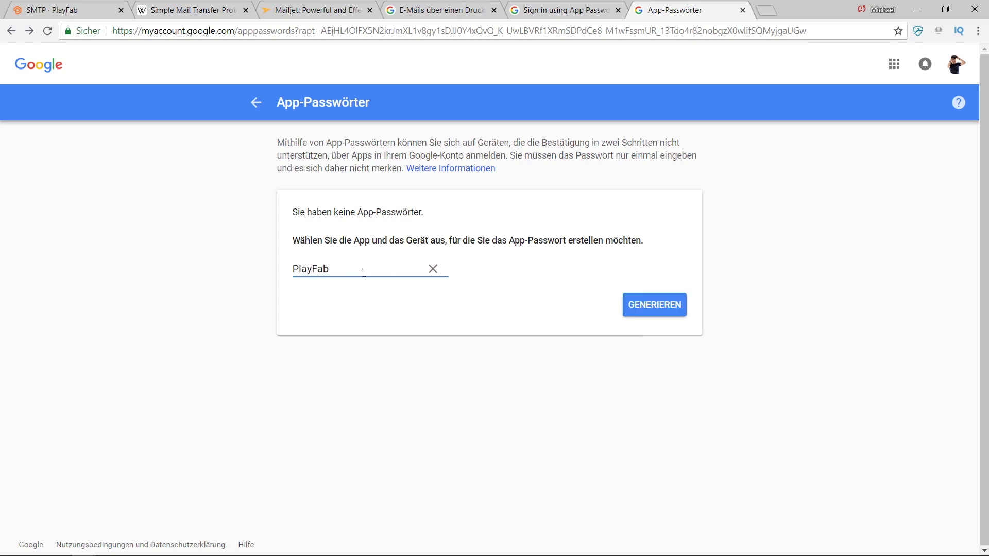
pyautogui.click(654, 315)
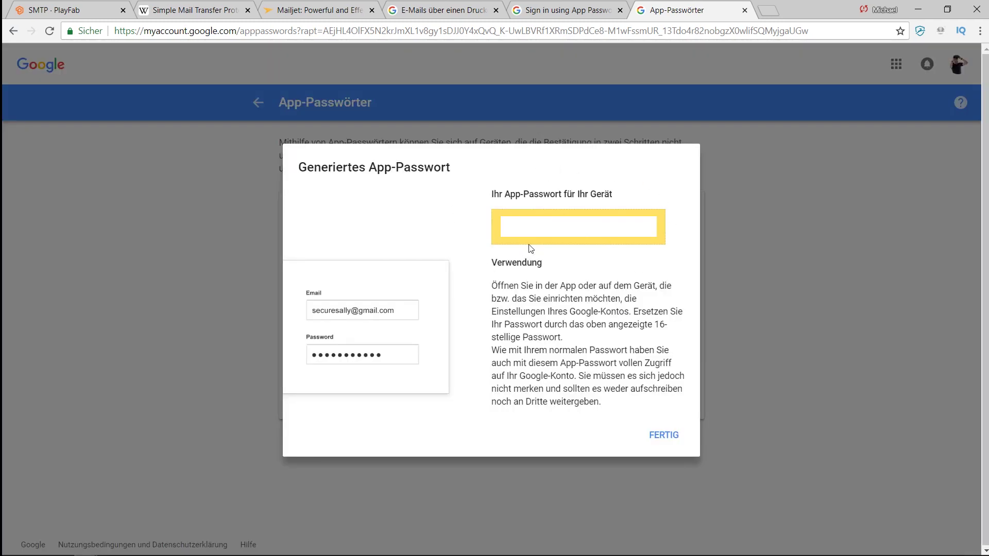
# Copy the generated app password into the PlayFab SMTP form's Password field.
pyautogui.moveTo(500, 227); pyautogui.dragTo(650, 240)
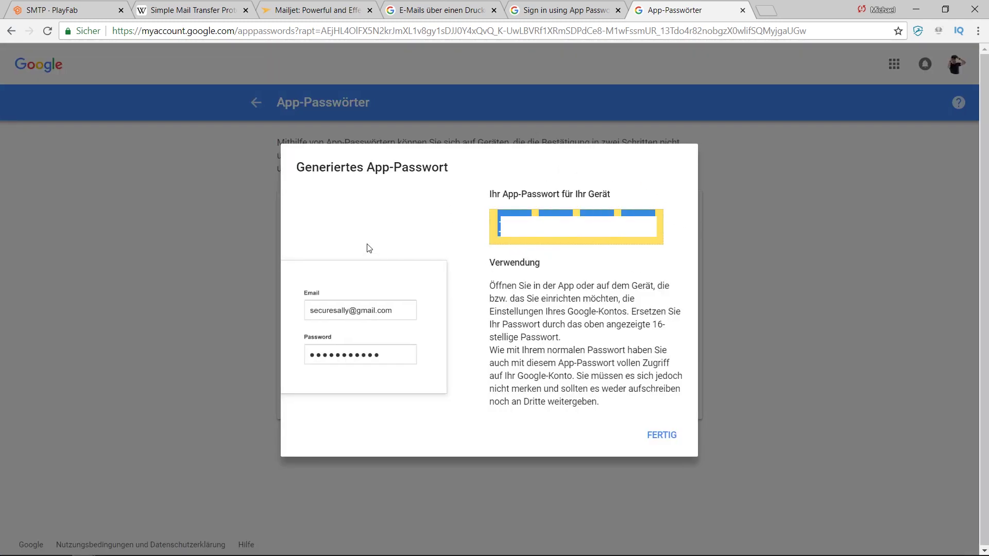
pyautogui.click(76, 14)
pyautogui.hotkey('ctrl', 'v')
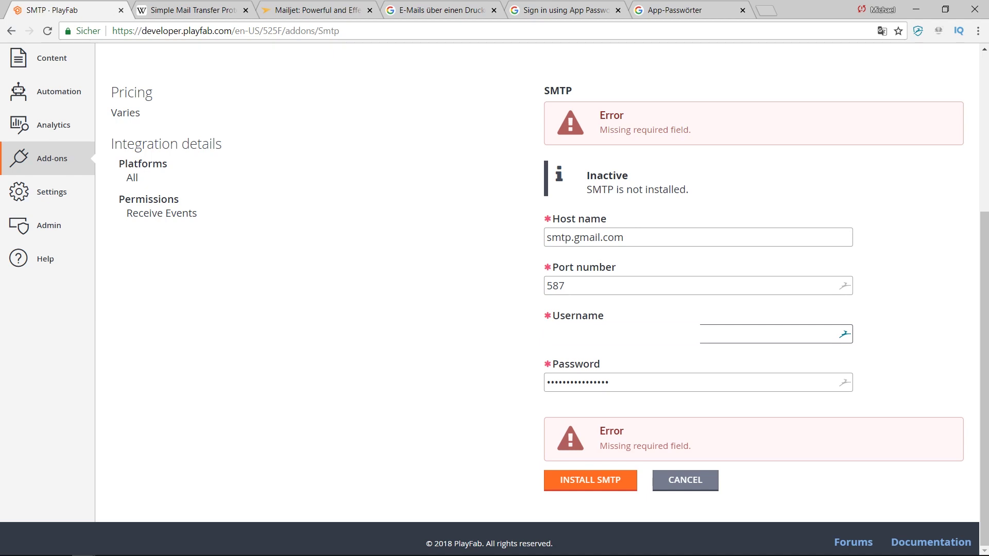
pyautogui.click(508, 340)
# Dismiss the generated app password notice so the PlayFab entry shows under Meine App-Passwörter.
pyautogui.click(686, 11)
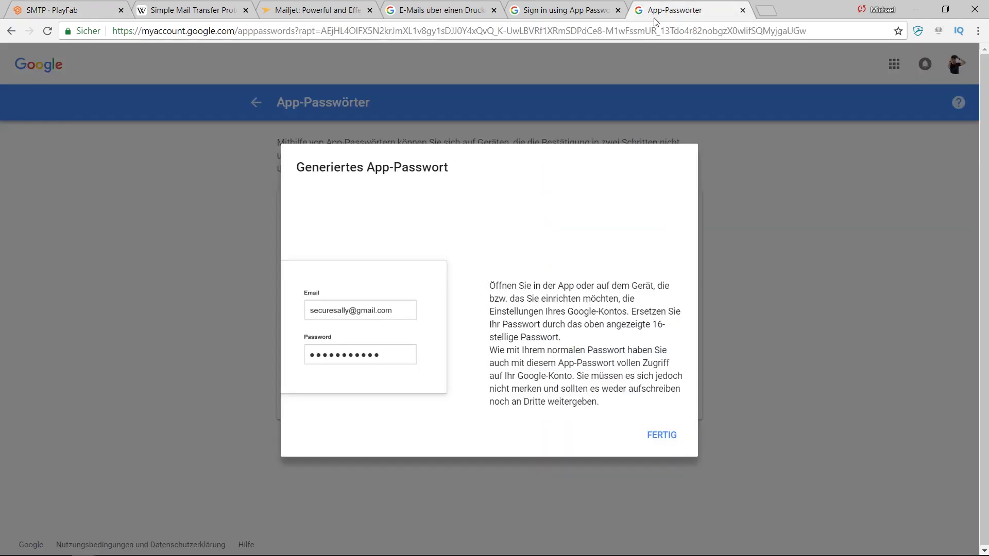
pyautogui.click(664, 436)
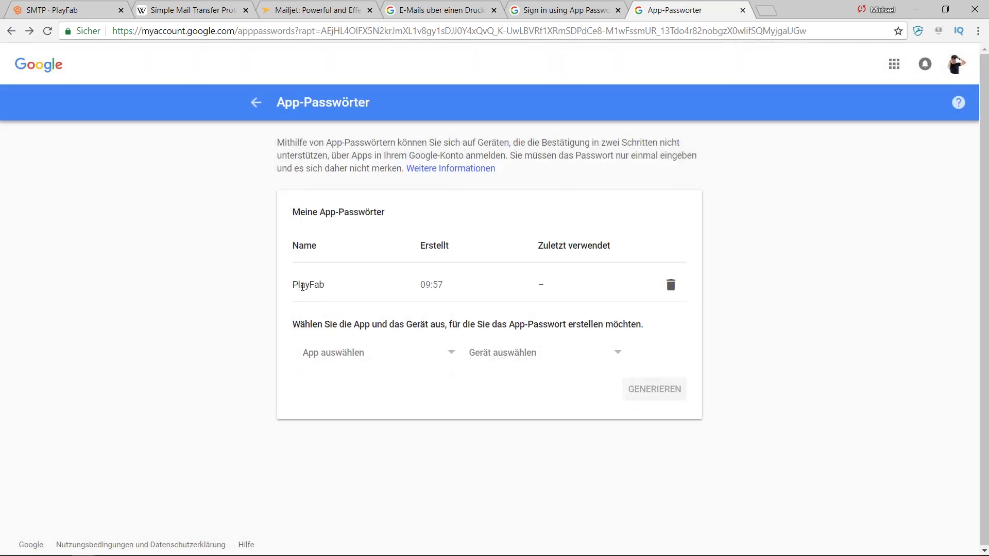
pyautogui.tripleClick(315, 215)
pyautogui.click(414, 215)
# Back in PlayFab's Partner Add-ons, find the SMTP card under Marketing and confirm its Active status.
pyautogui.click(83, 12)
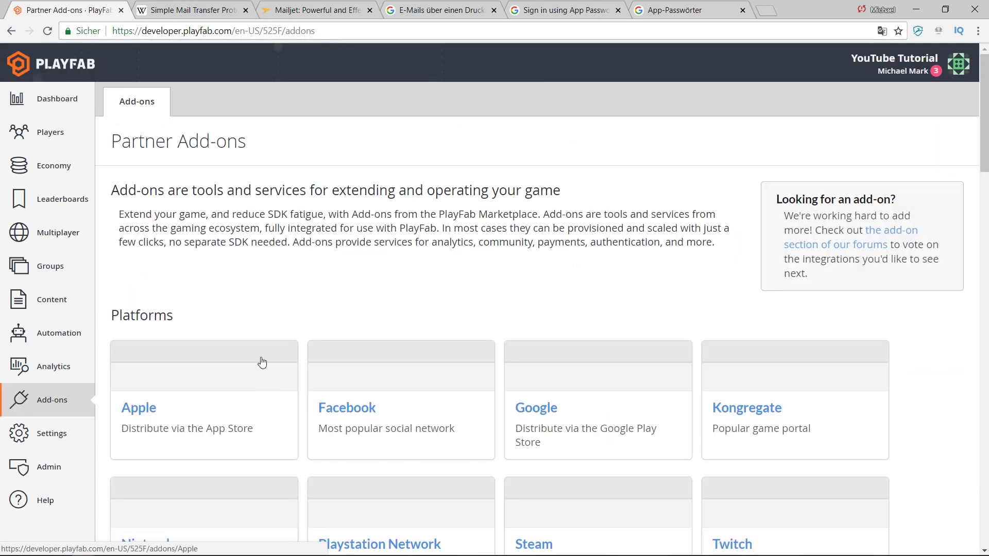
pyautogui.scroll(-5, 260, 359)
pyautogui.scroll(-10, 242, 283)
pyautogui.scroll(-9, 246, 291)
pyautogui.scroll(-5, 247, 294)
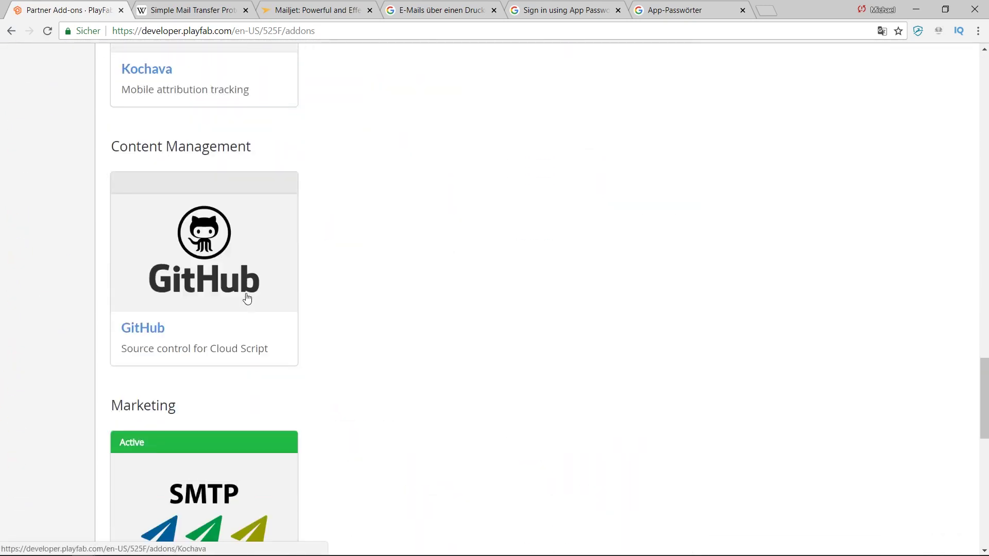
pyautogui.scroll(-4, 247, 298)
pyautogui.moveTo(118, 185); pyautogui.dragTo(152, 183)
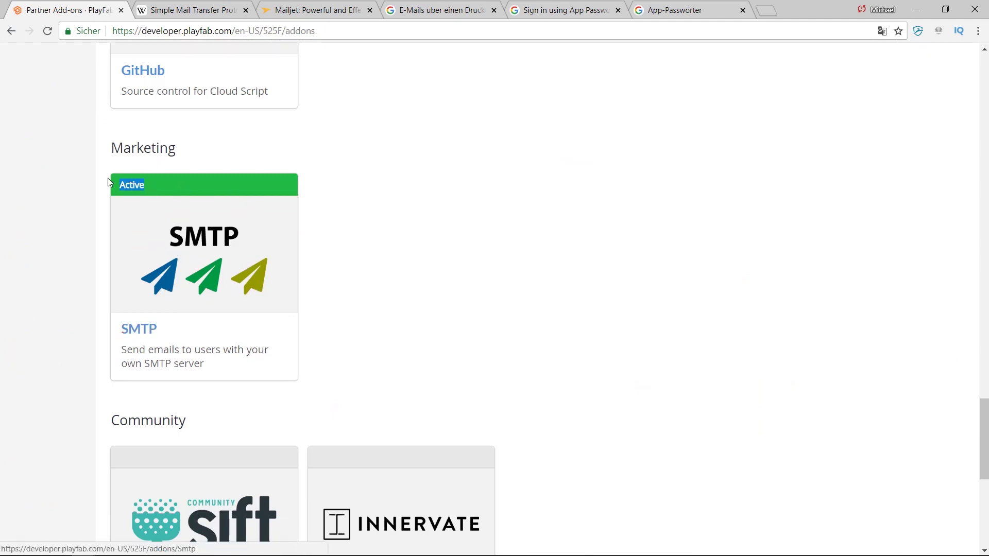
pyautogui.click(168, 180)
pyautogui.scroll(2, 111, 330)
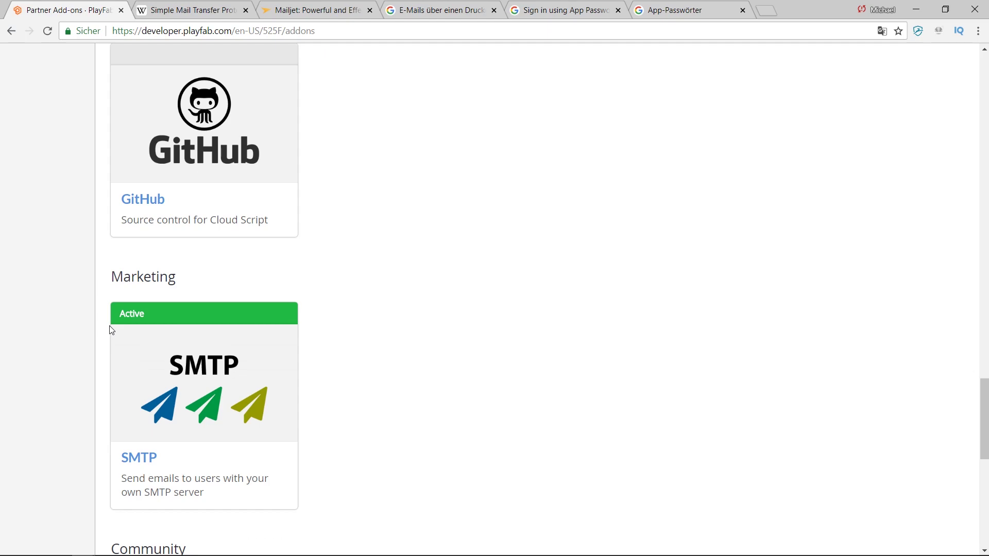
pyautogui.scroll(10, 152, 297)
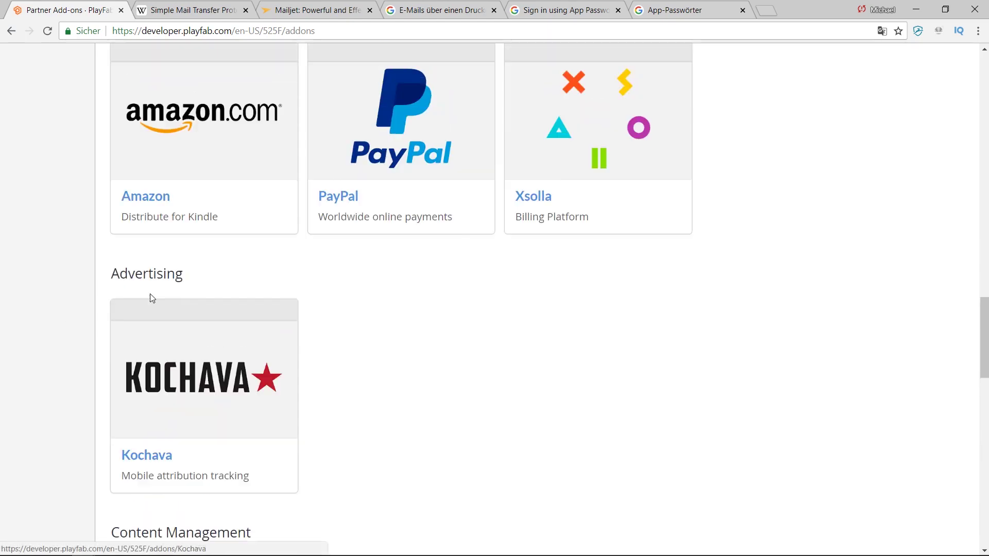
pyautogui.scroll(15, 151, 297)
pyautogui.scroll(8, 126, 289)
pyautogui.scroll(-10, 124, 296)
pyautogui.scroll(-15, 100, 361)
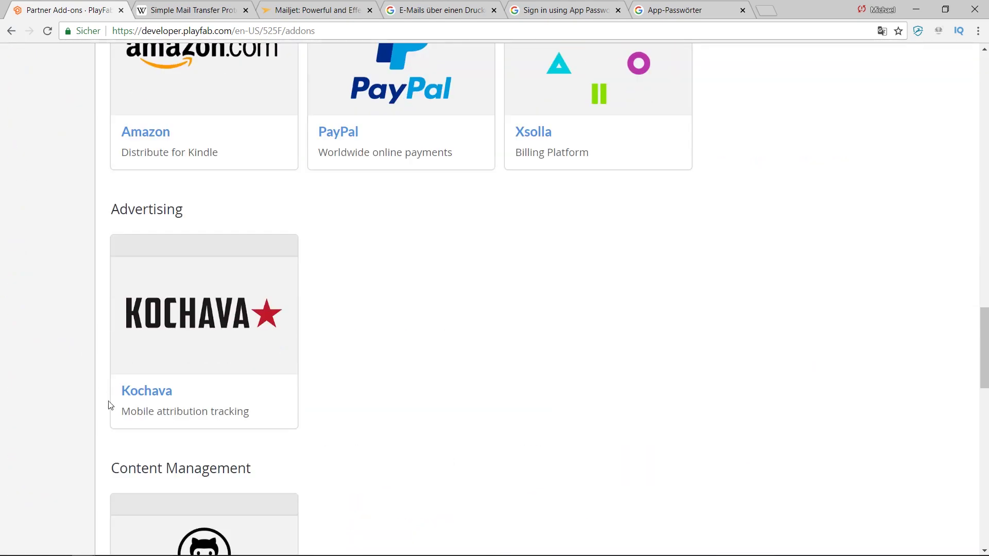
pyautogui.scroll(-4, 109, 405)
pyautogui.scroll(-9, 129, 443)
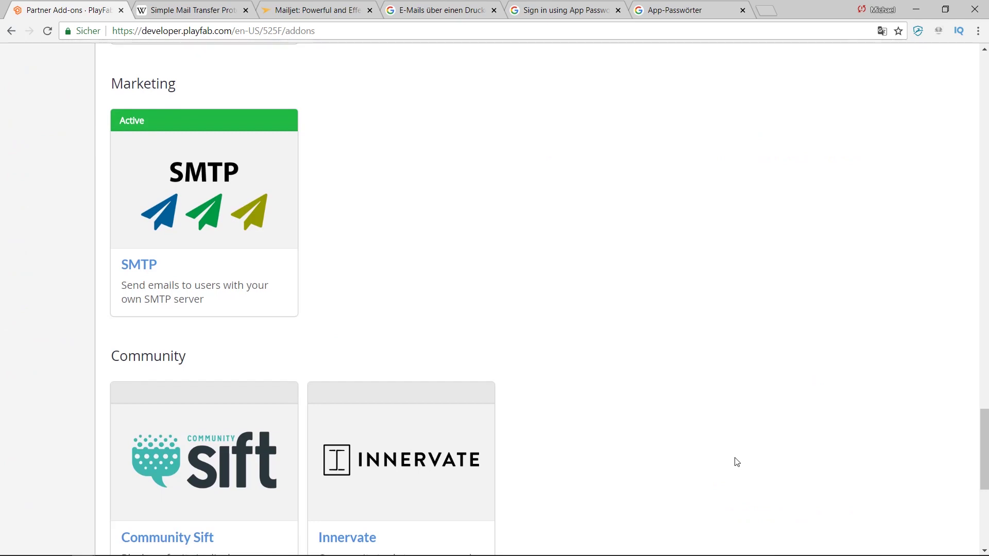
pyautogui.click(350, 10)
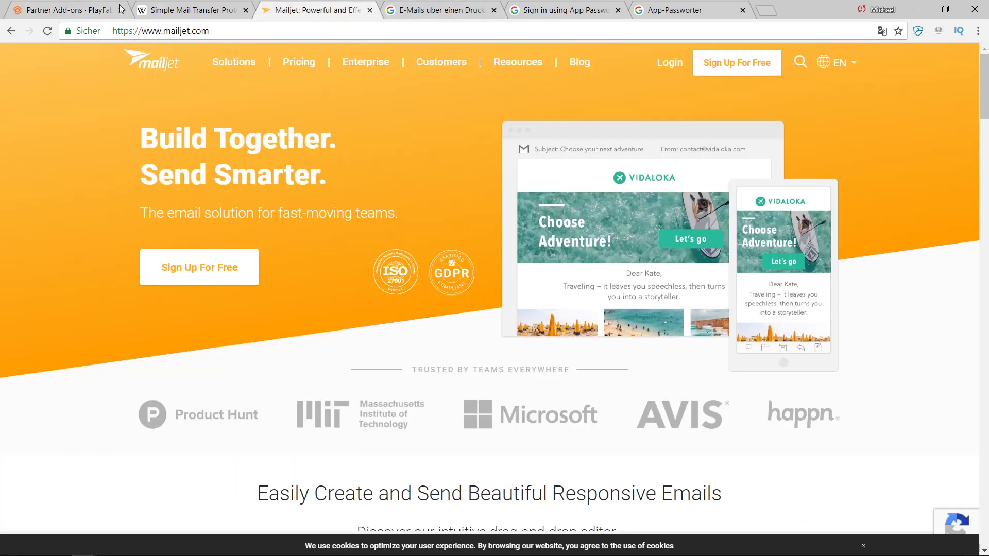
pyautogui.click(84, 12)
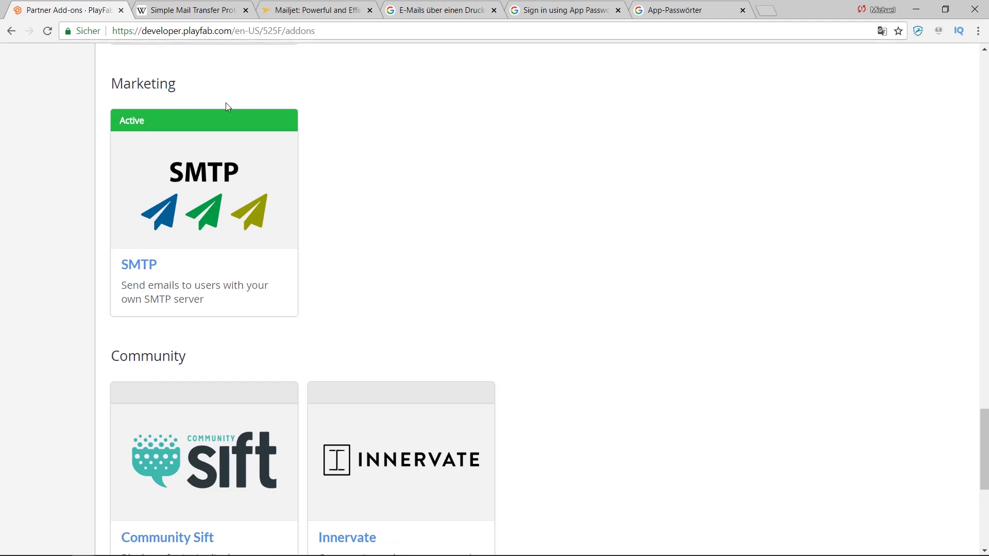